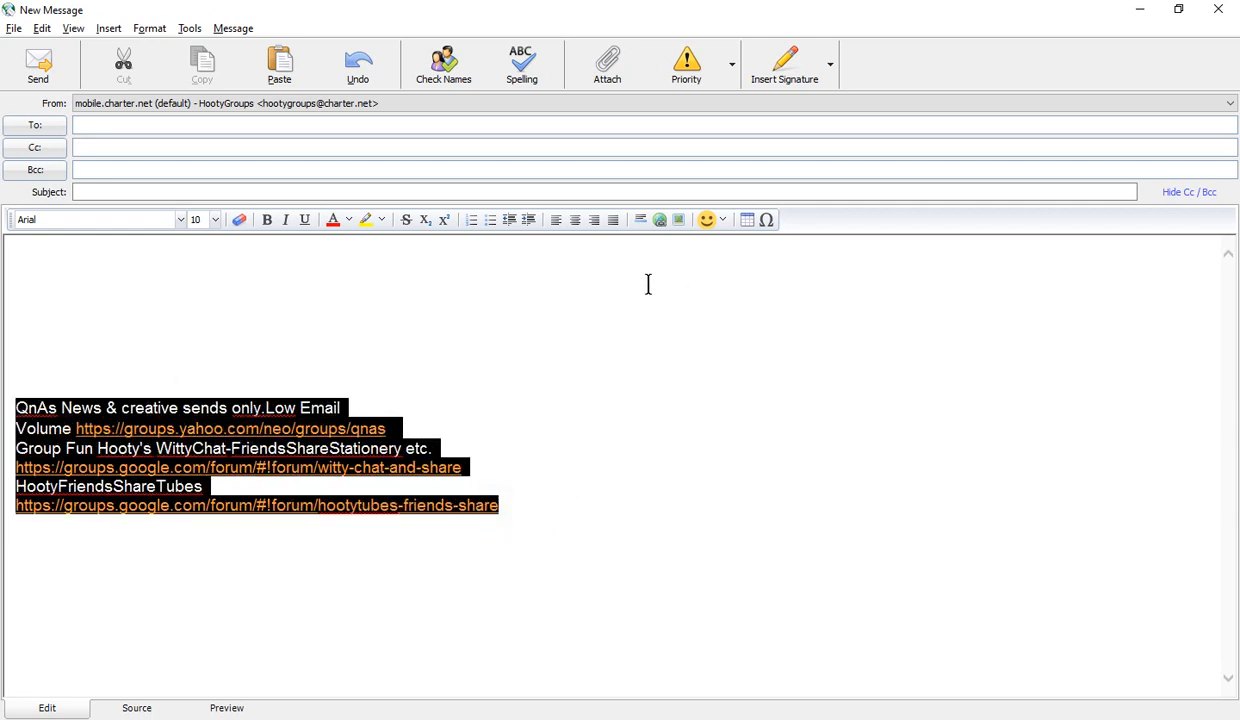
Center the group-link signature and enter above it "This is a test of text or what not just as an example of what you can do."
click(576, 222)
click(212, 257)
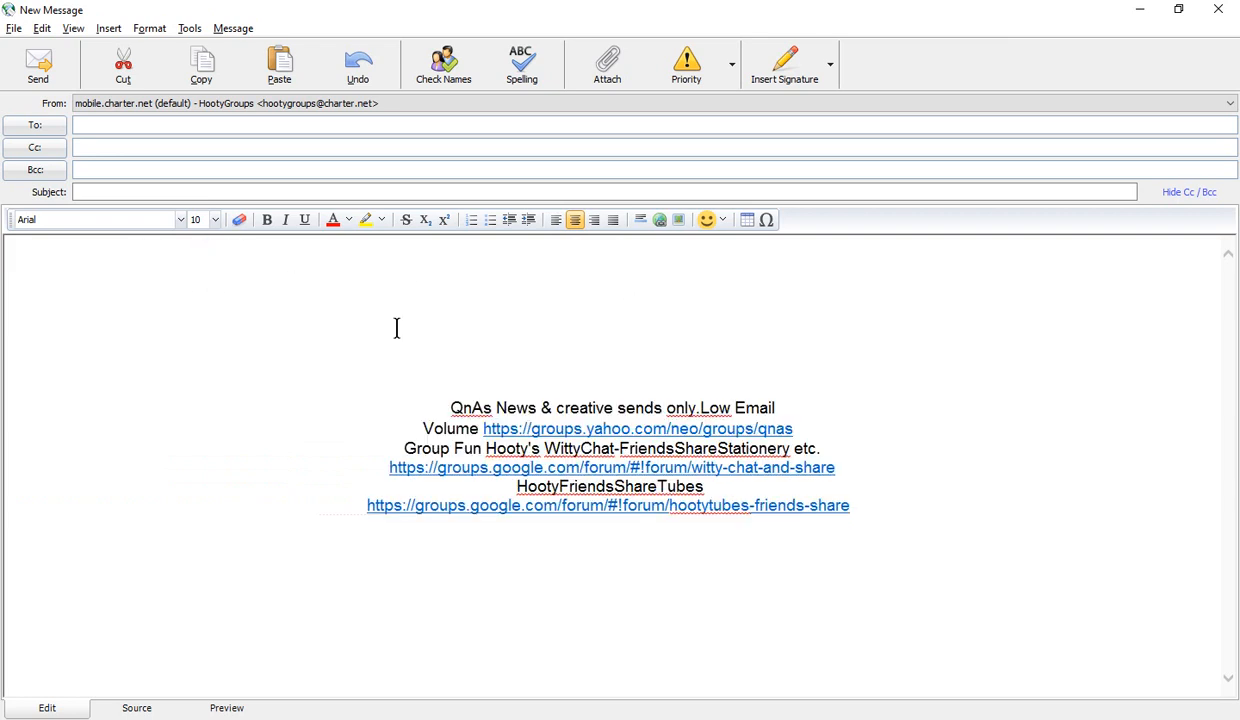
text(This is a test of text or what not just as an example of what you can do.)
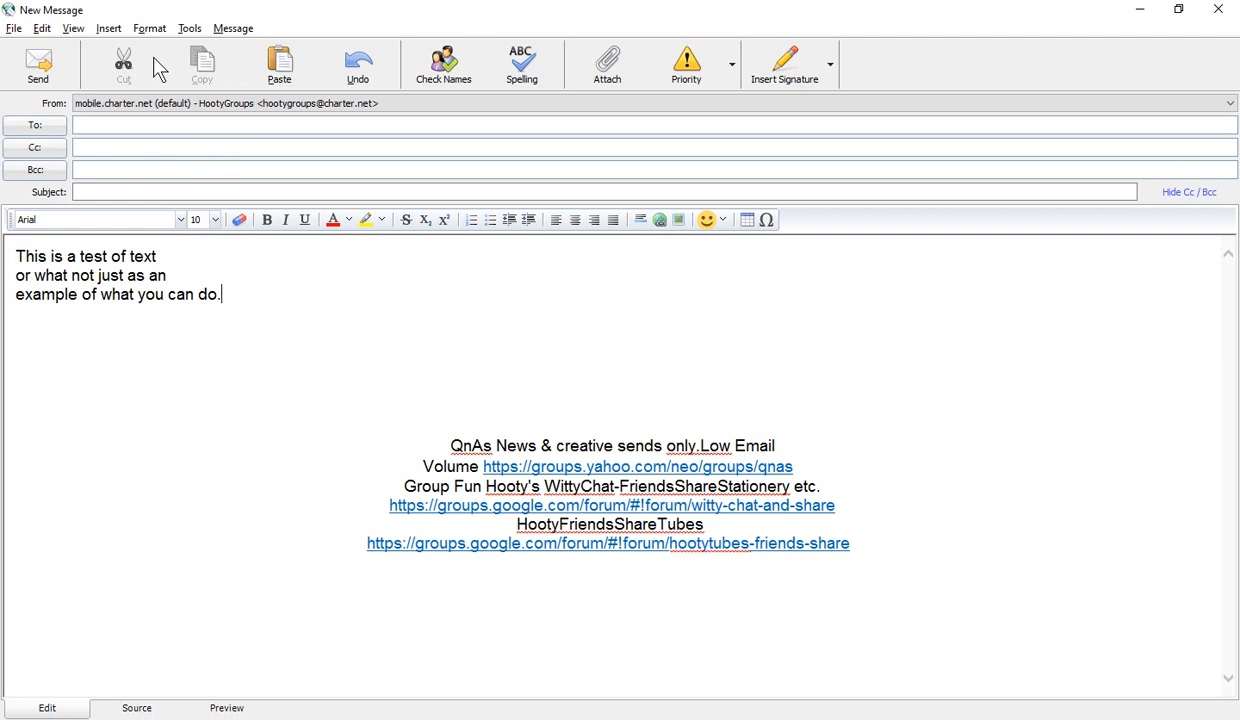
Set blessyourheart_hootyface_sb114.jpg from the Stationery folder as the message's background picture
click(150, 29)
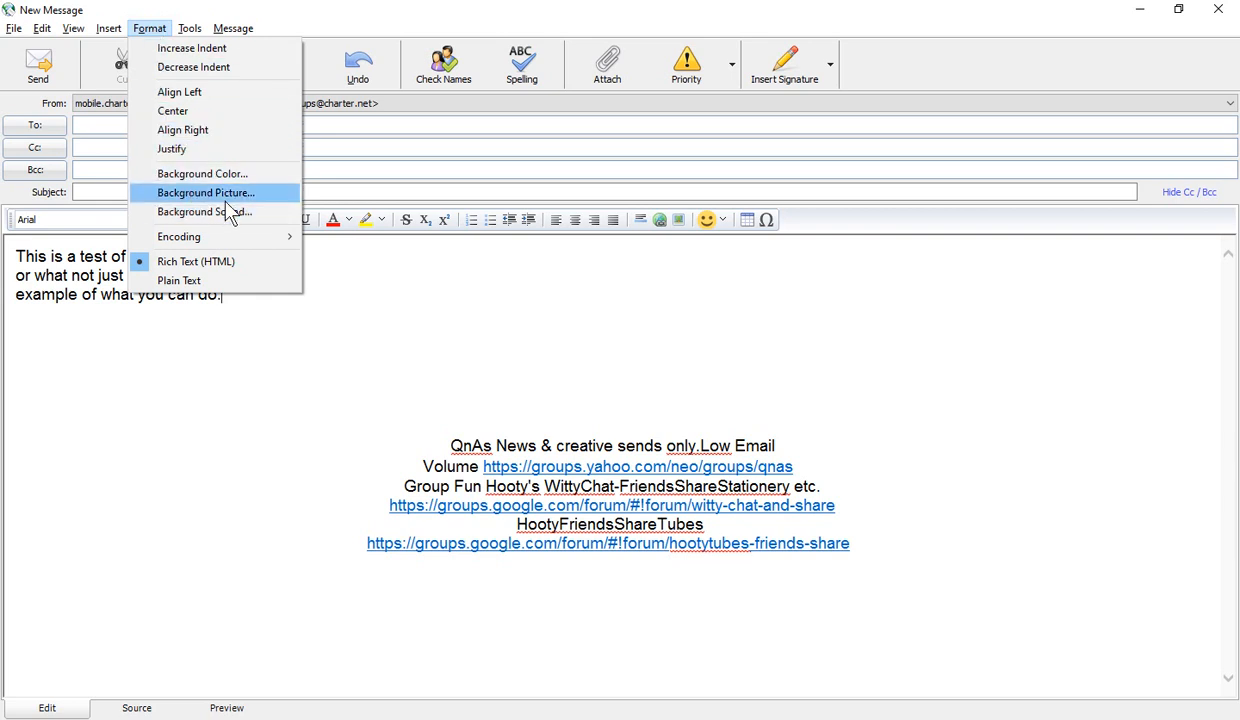
click(245, 196)
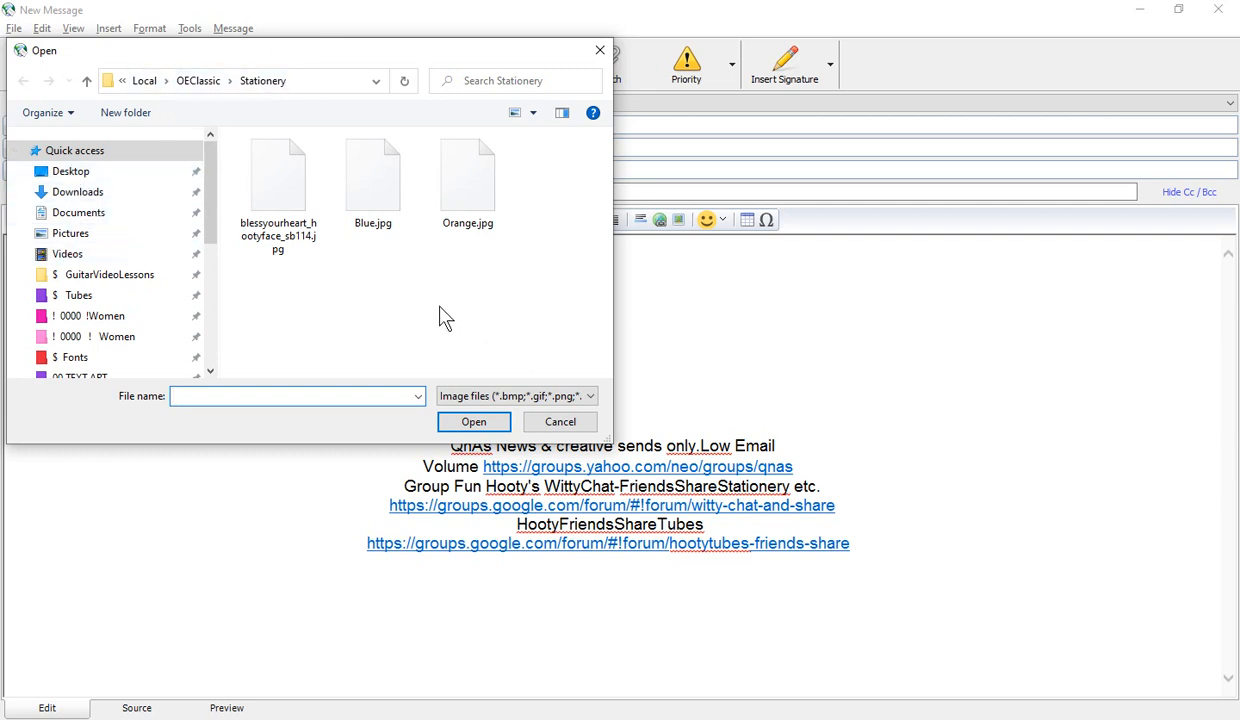
click(272, 186)
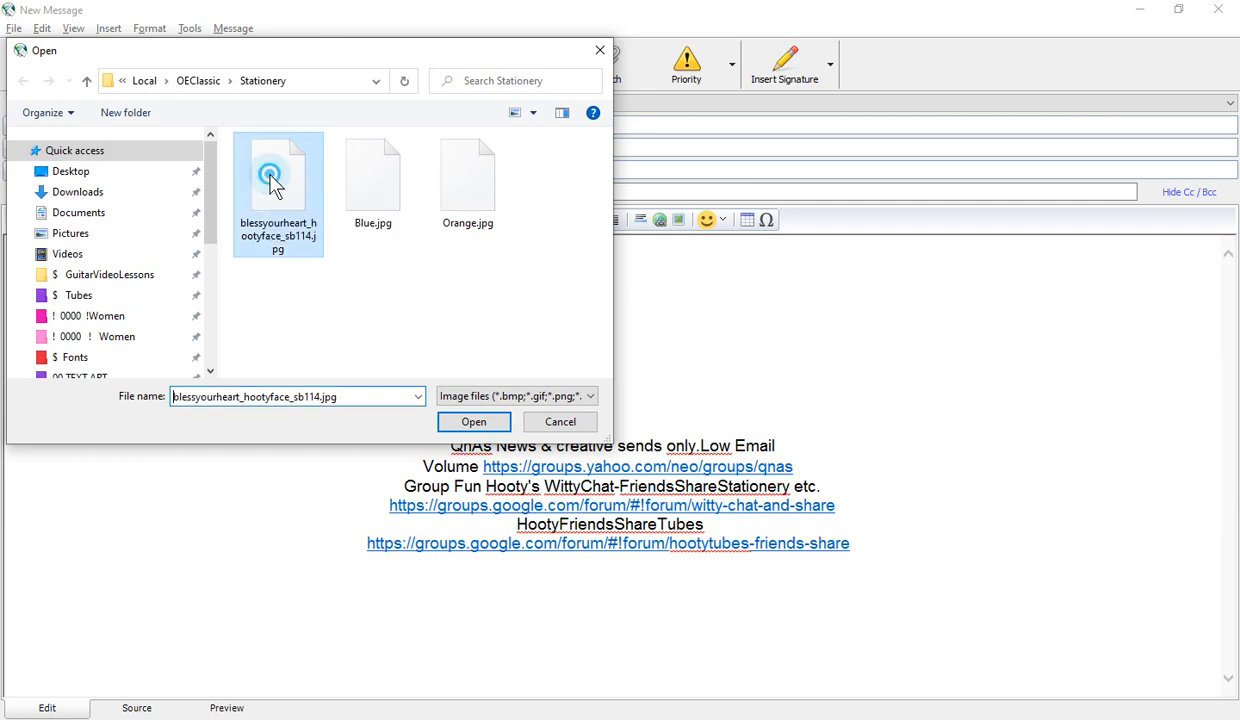
click(474, 422)
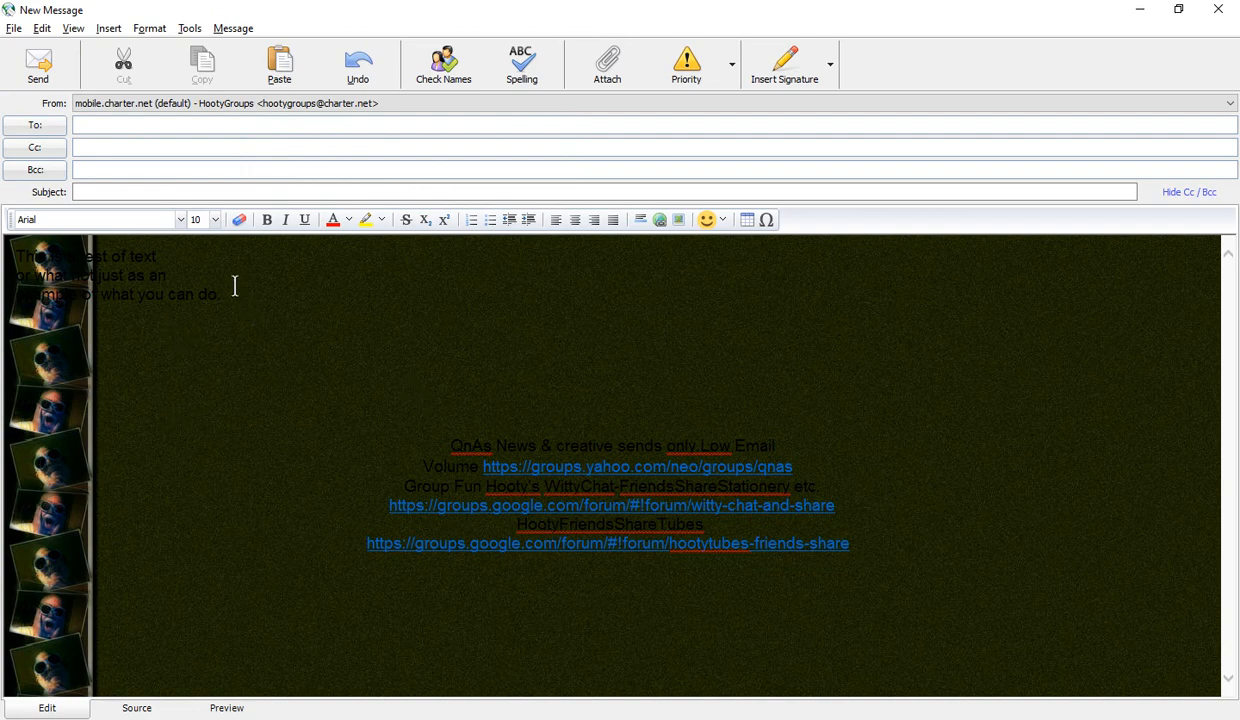
Make the three lines of test text white and bold
drag(224, 294, 4, 233)
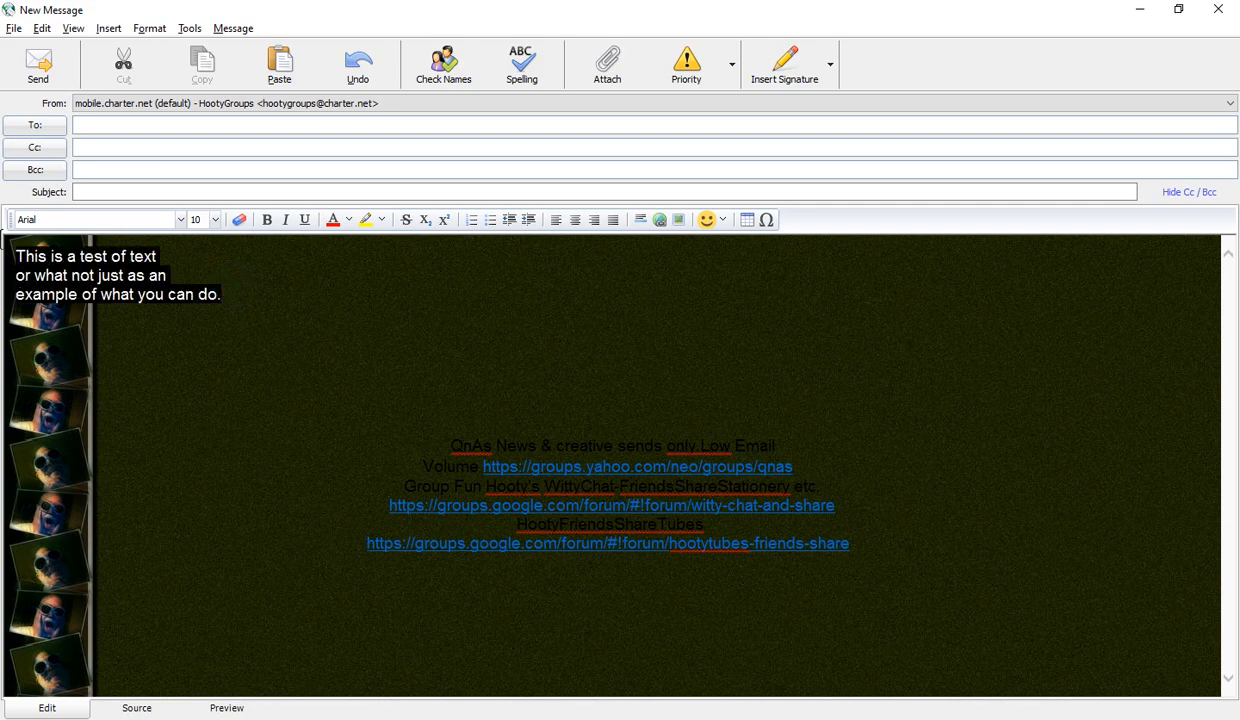
click(348, 221)
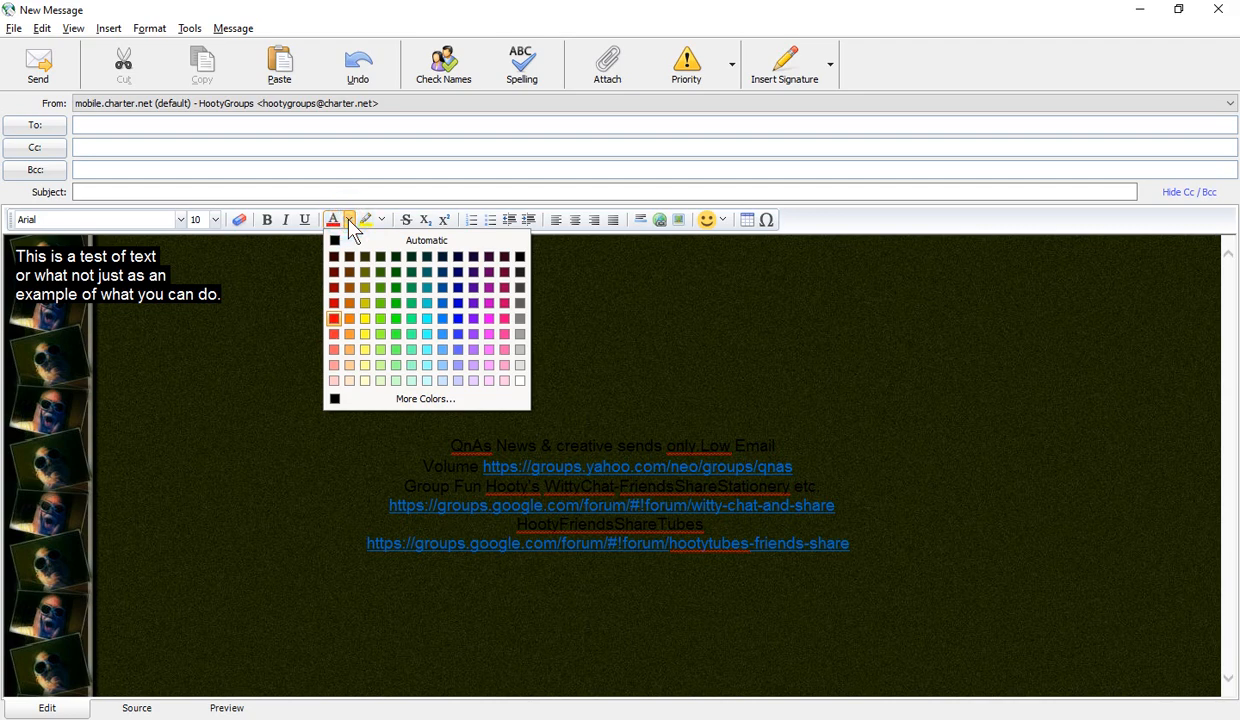
click(519, 382)
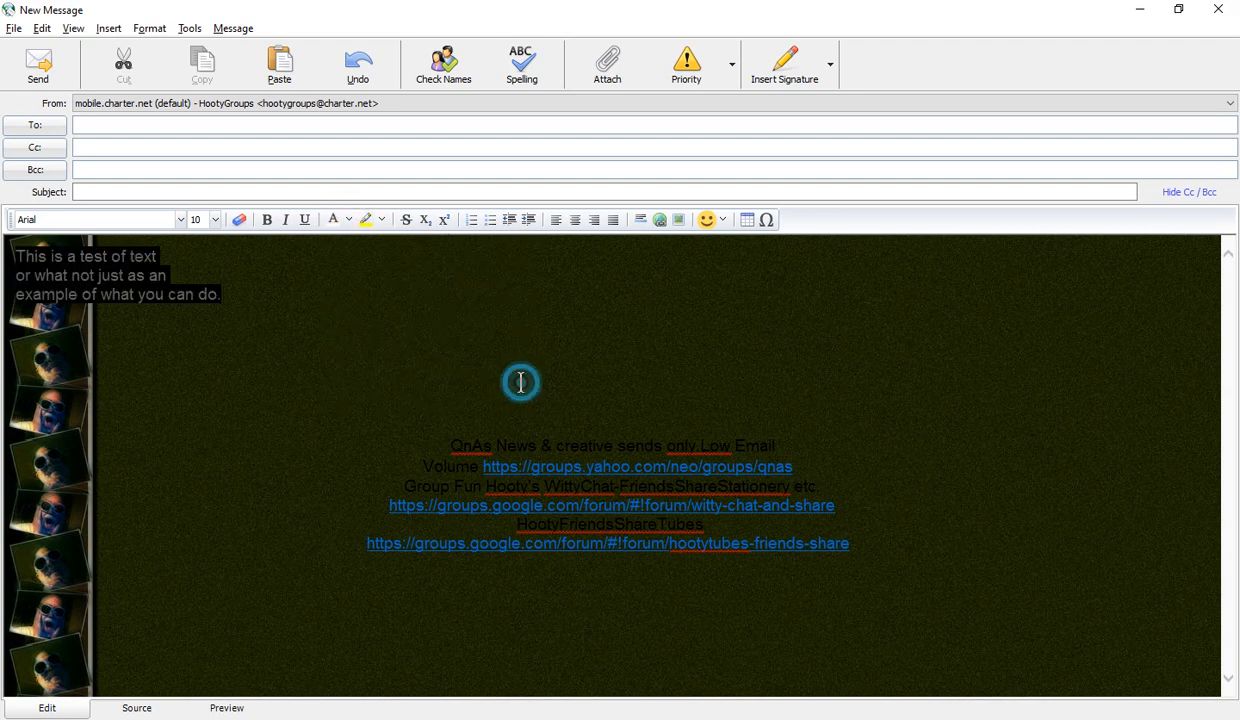
click(267, 220)
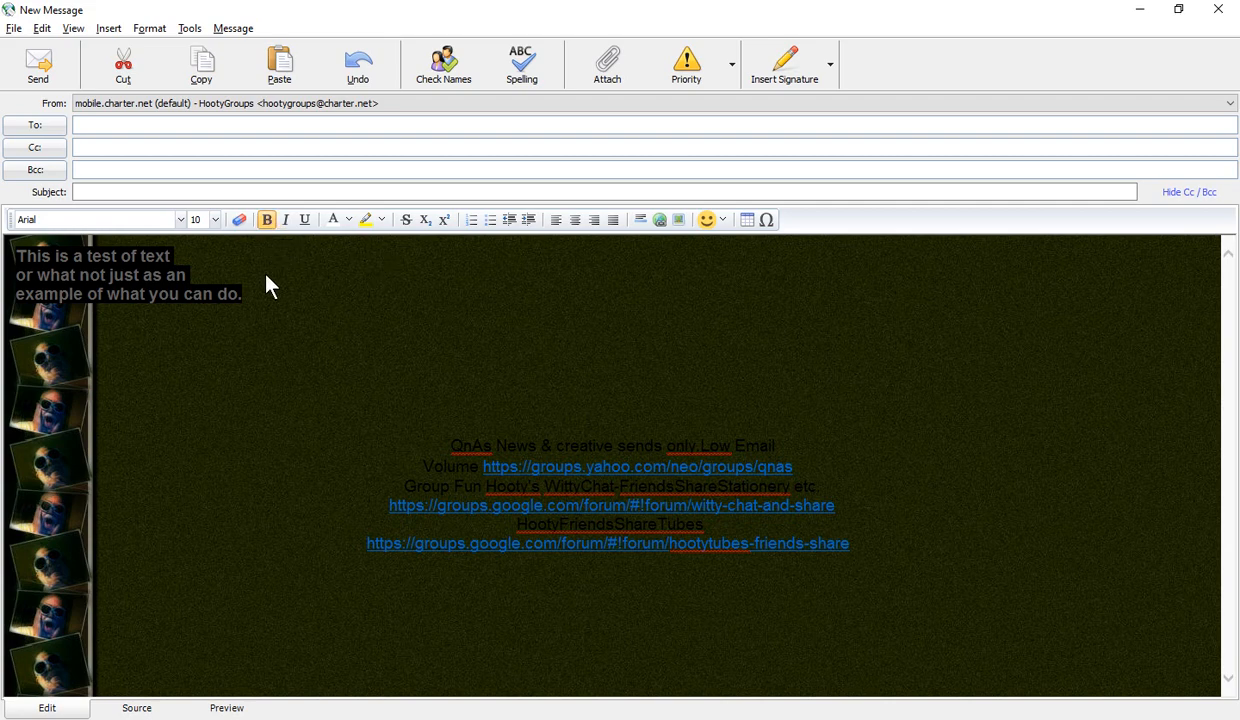
click(290, 300)
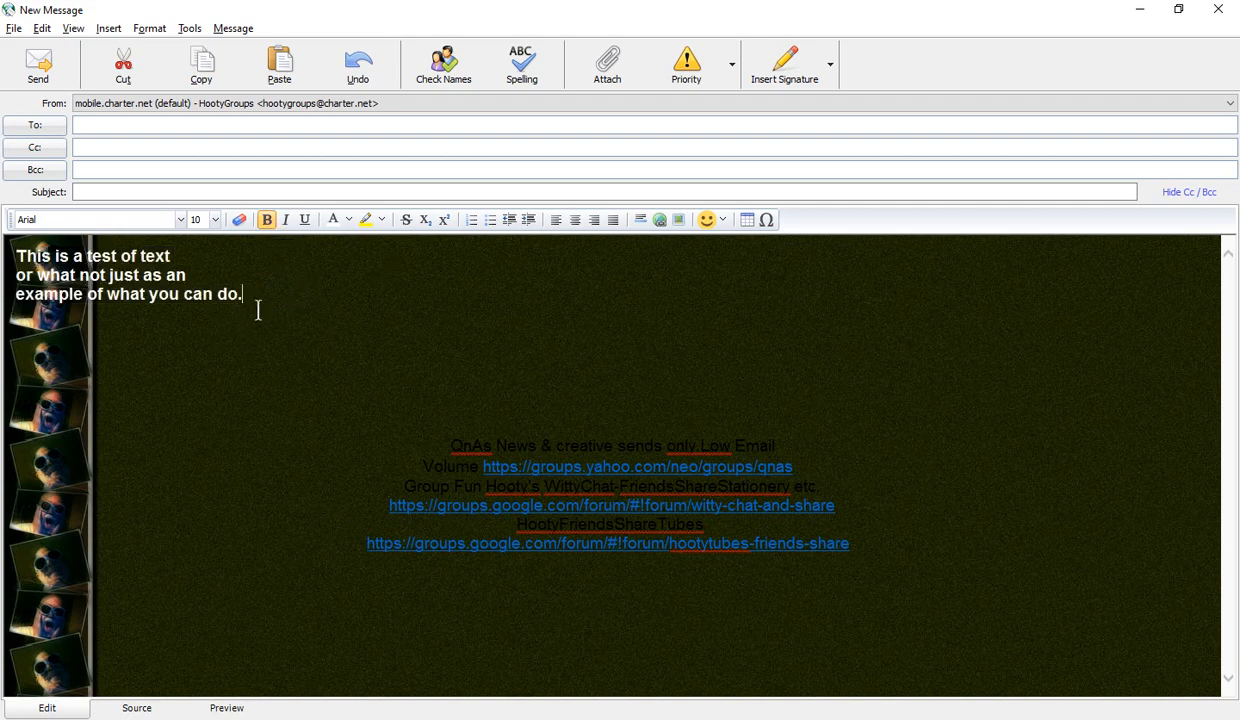
Increase the indent of the test text by three levels so it clears the background's picture border
drag(249, 300, 2, 250)
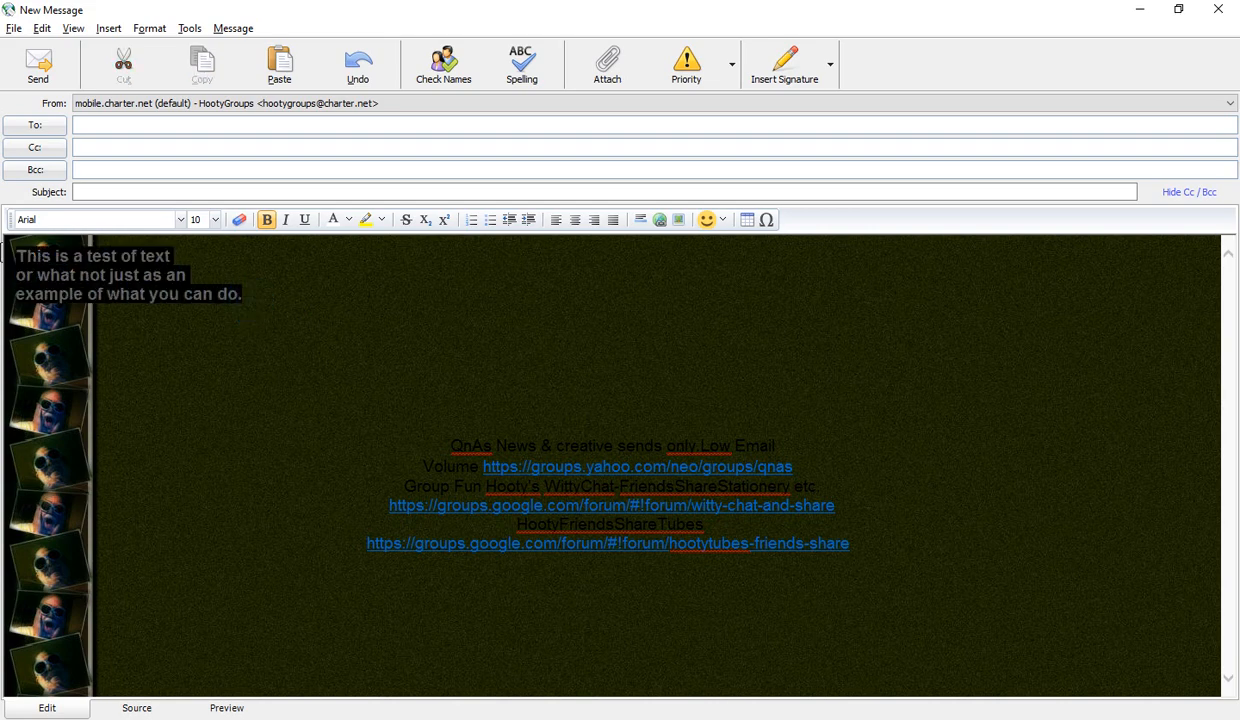
click(530, 220)
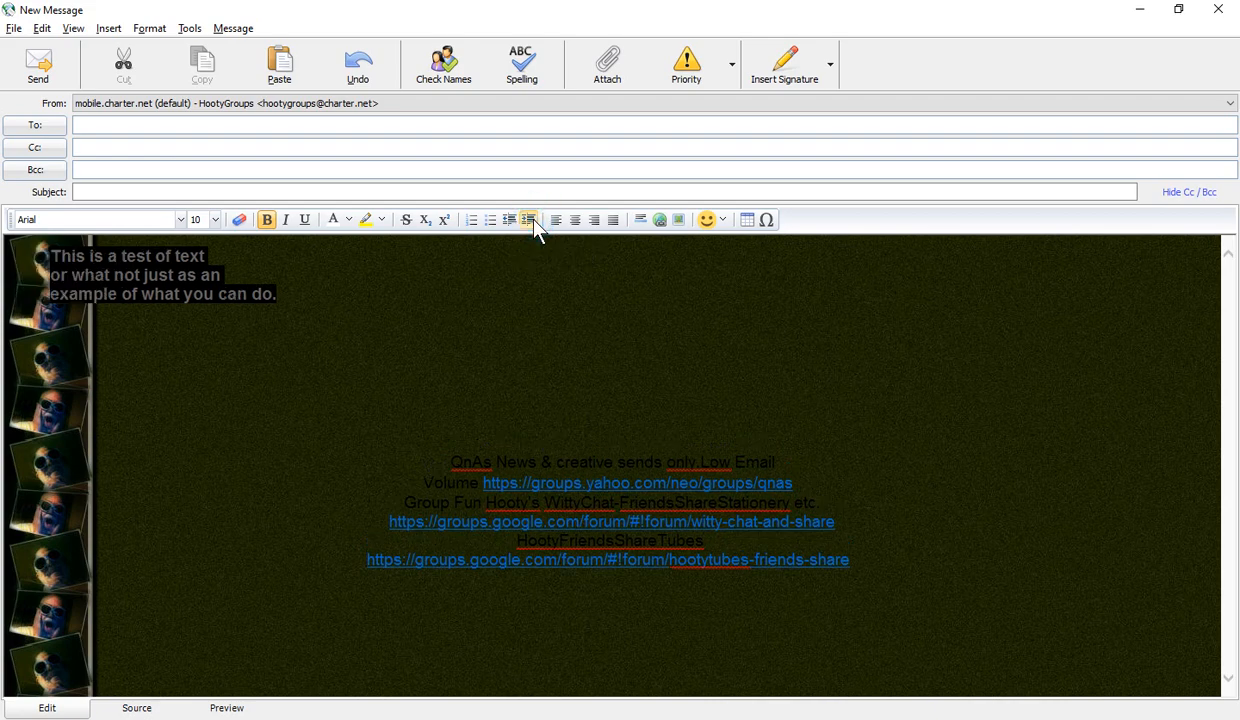
click(530, 220)
click(530, 220)
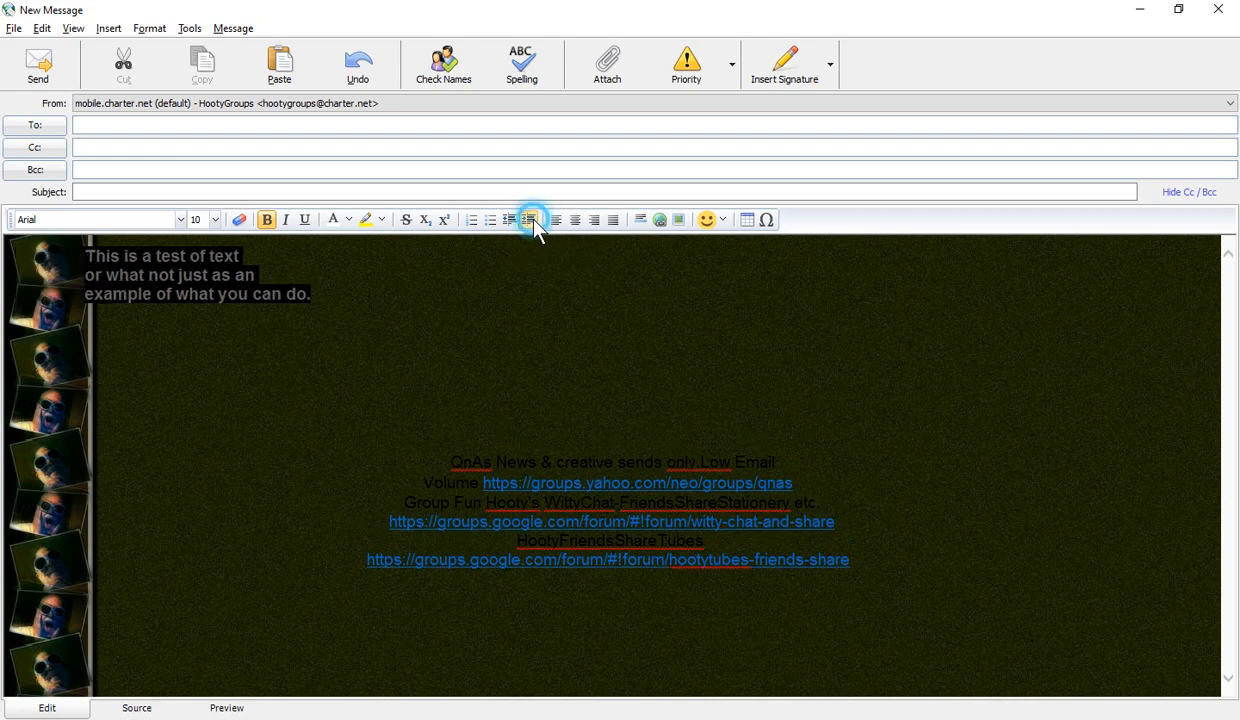
click(507, 295)
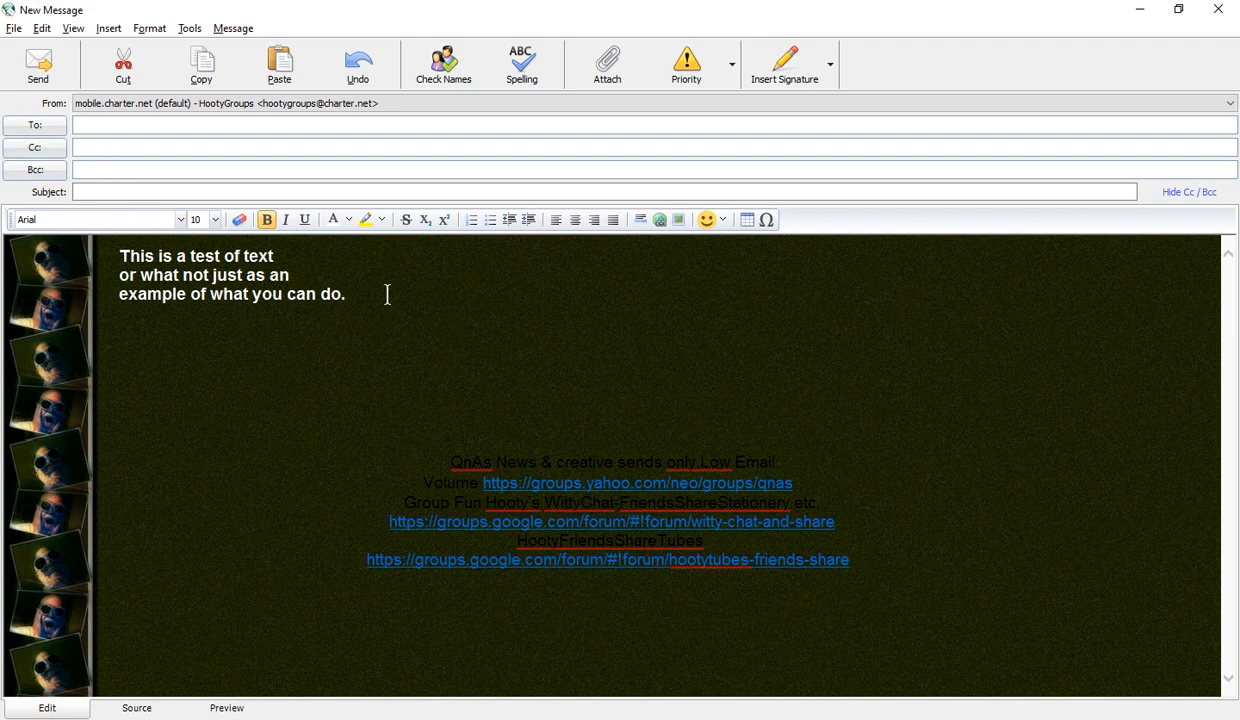
Insert three blank lines above the test text
click(119, 252)
key(Return)
key(Return)
key(Return)
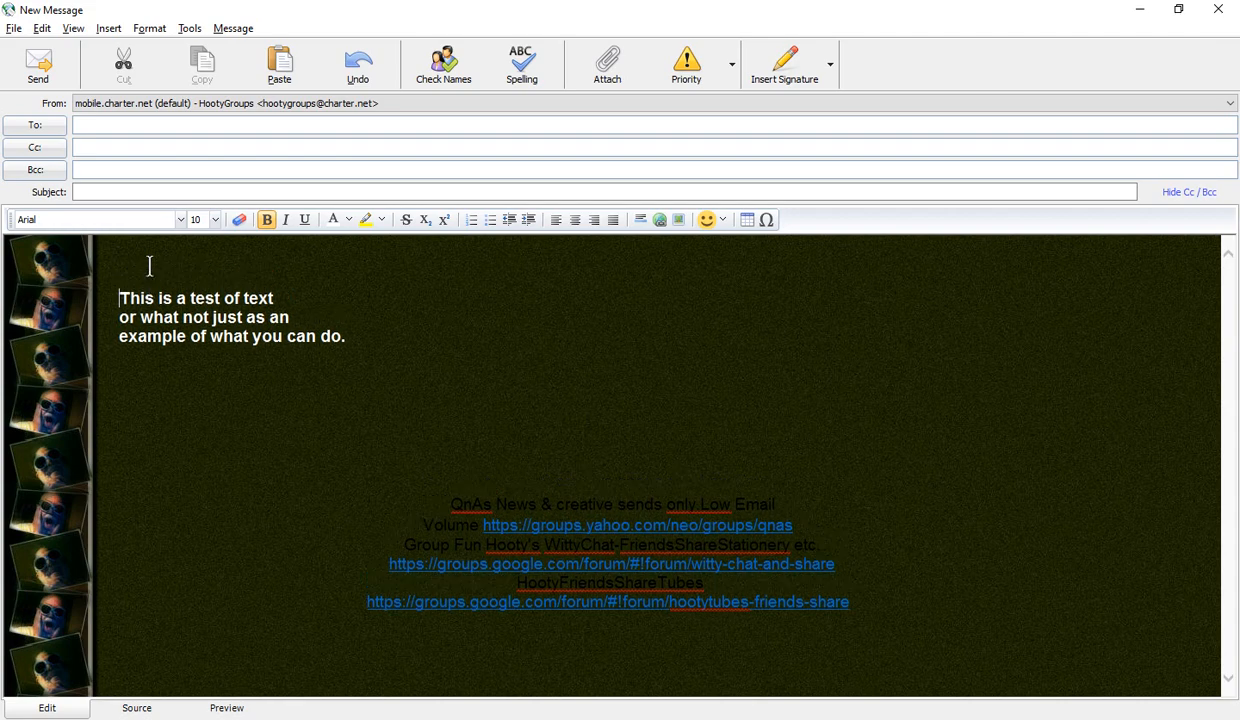
Delete four blank lines between the test text and the signature
click(420, 487)
key(Delete)
key(Delete)
key(Delete)
key(Delete)
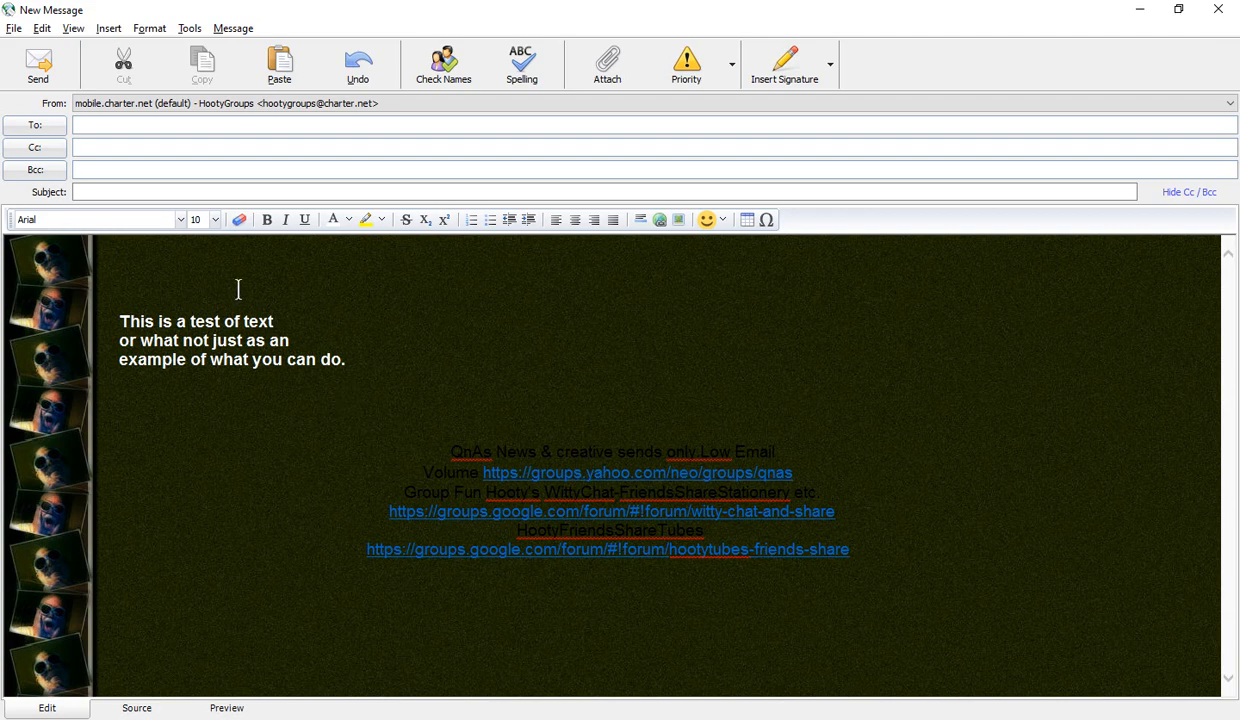
Insert blessyourheart_hootyfacestat.jpg above the test text, taken from subfolder 1 of the personal e-cards folder in Documents' 01 ALL StationeryParts
click(276, 284)
click(108, 28)
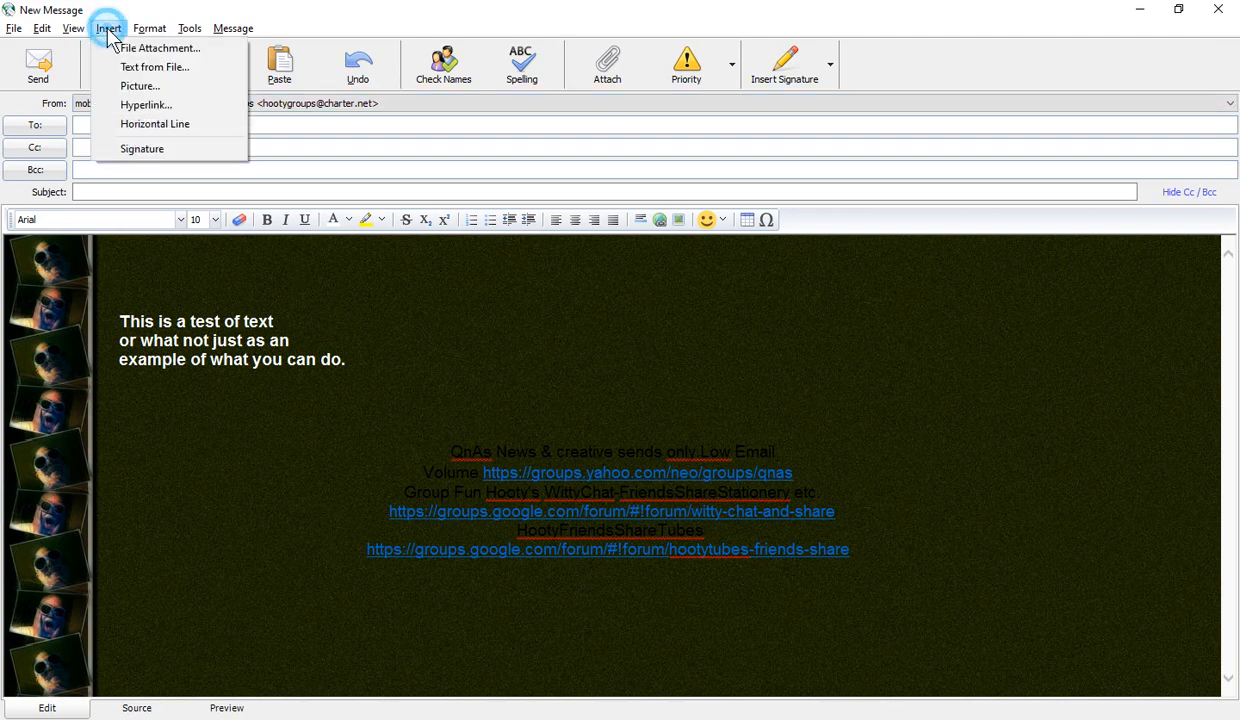
click(140, 89)
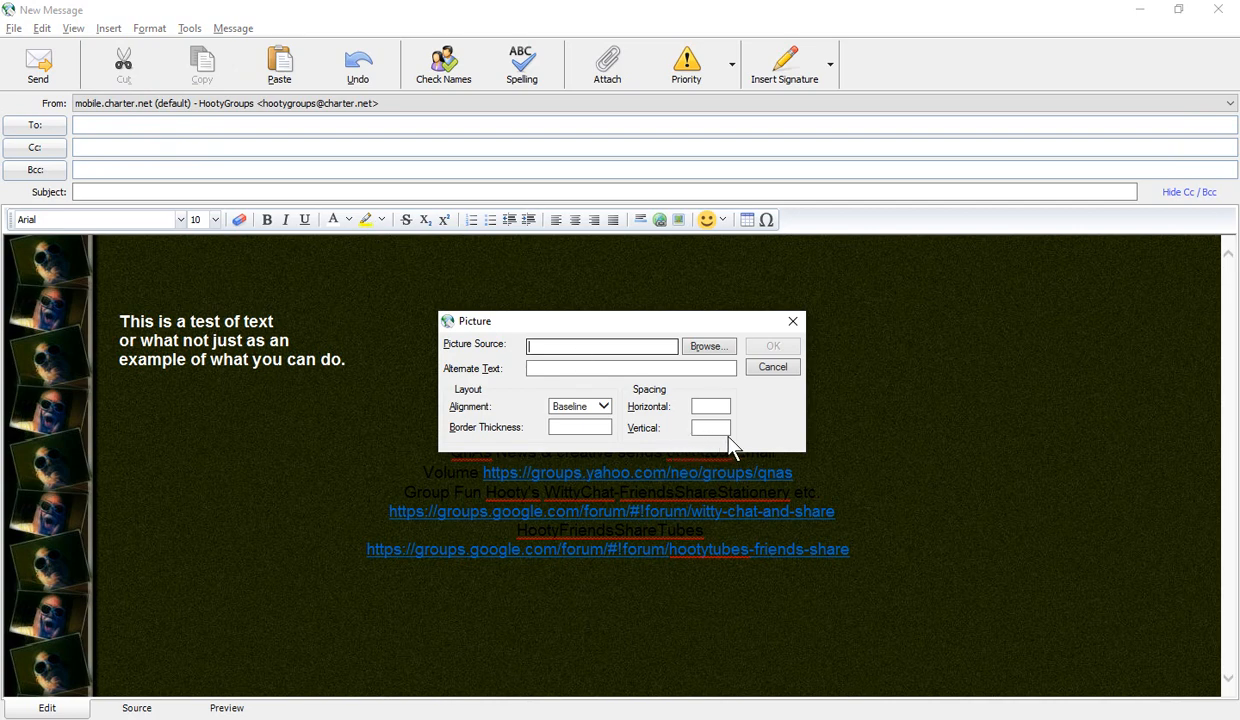
click(708, 347)
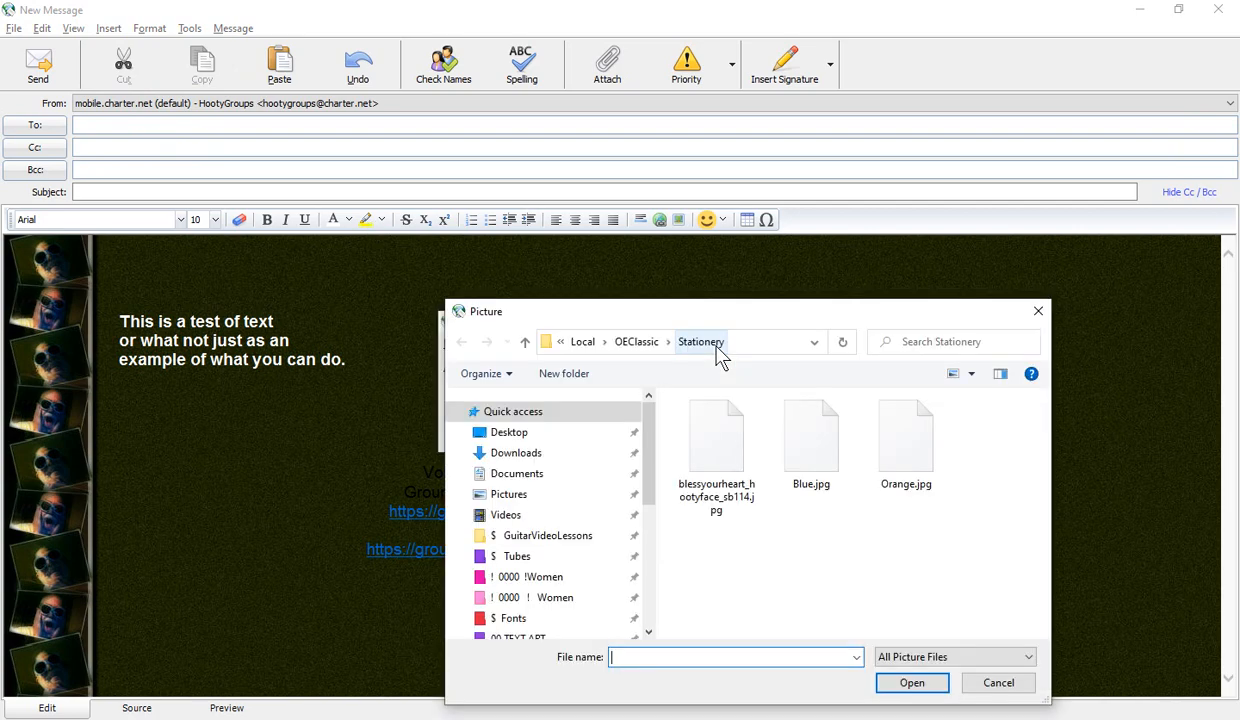
click(517, 476)
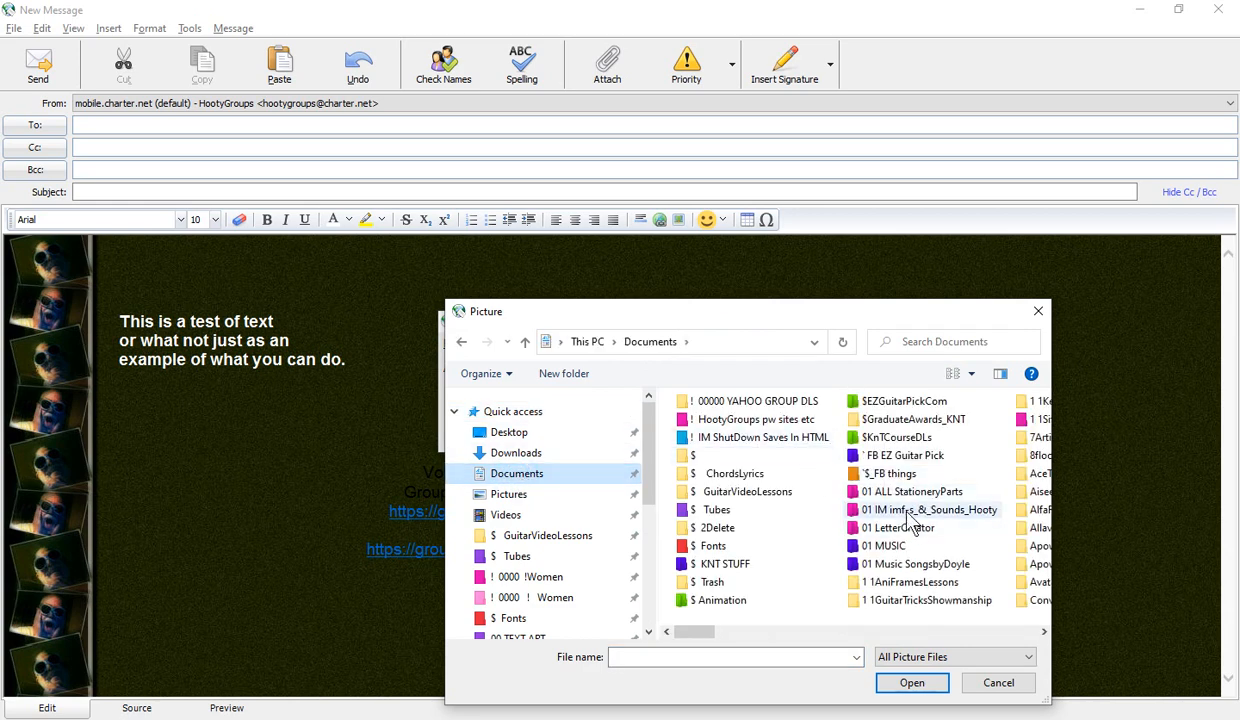
double_click(904, 494)
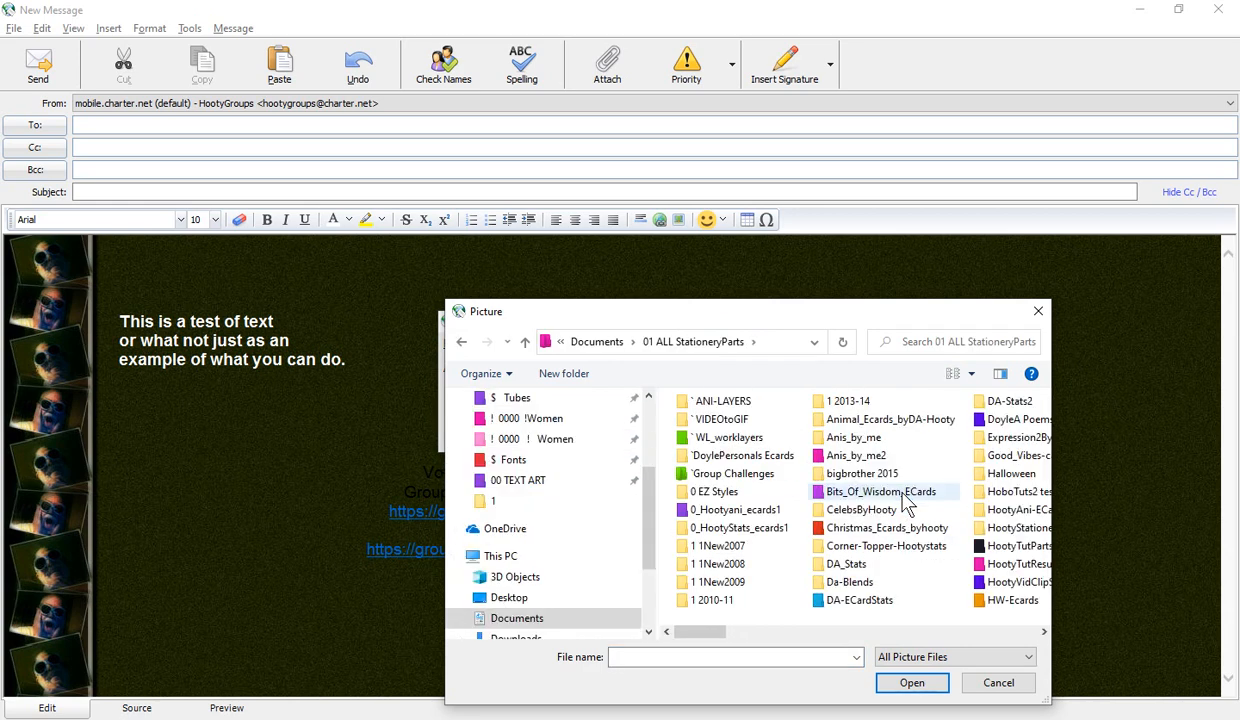
double_click(725, 455)
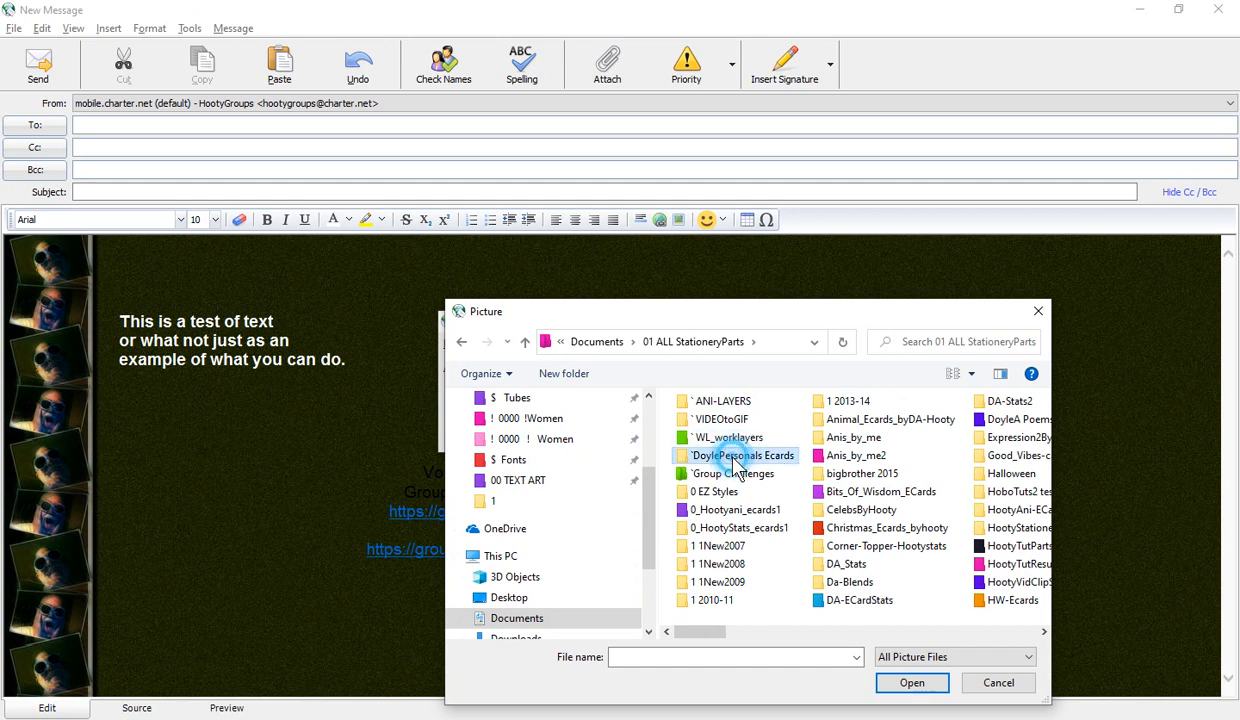
double_click(692, 425)
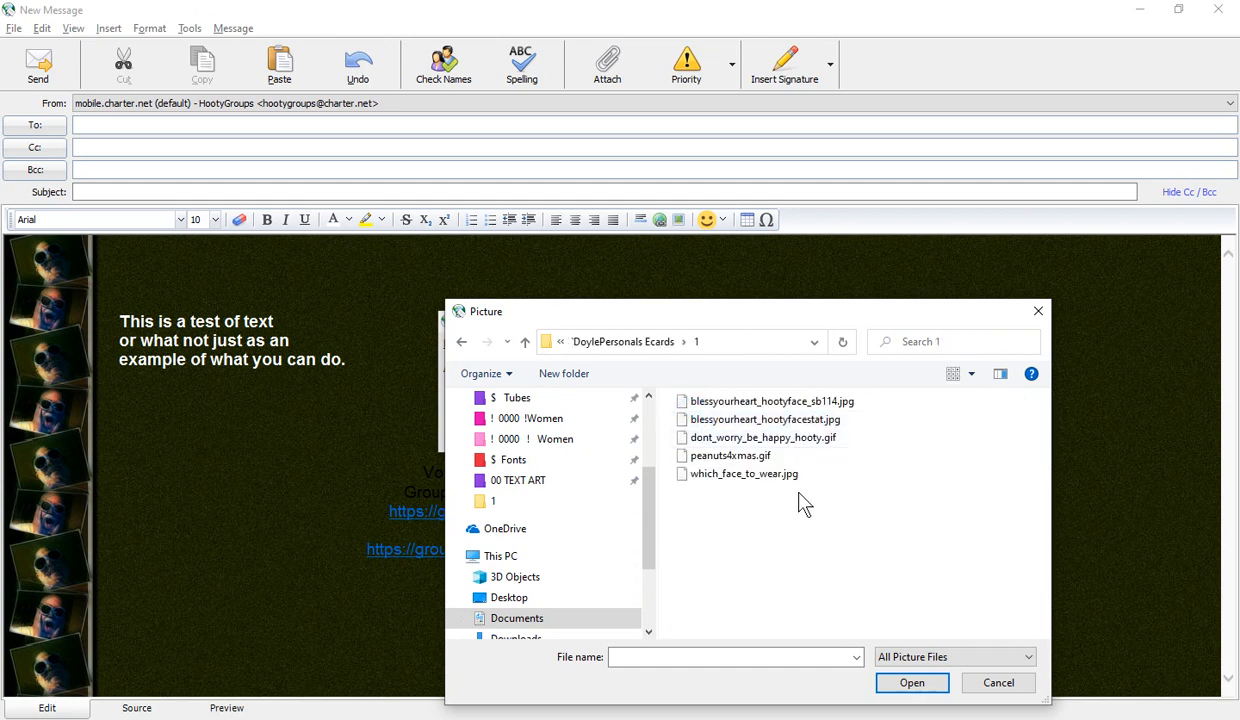
click(790, 420)
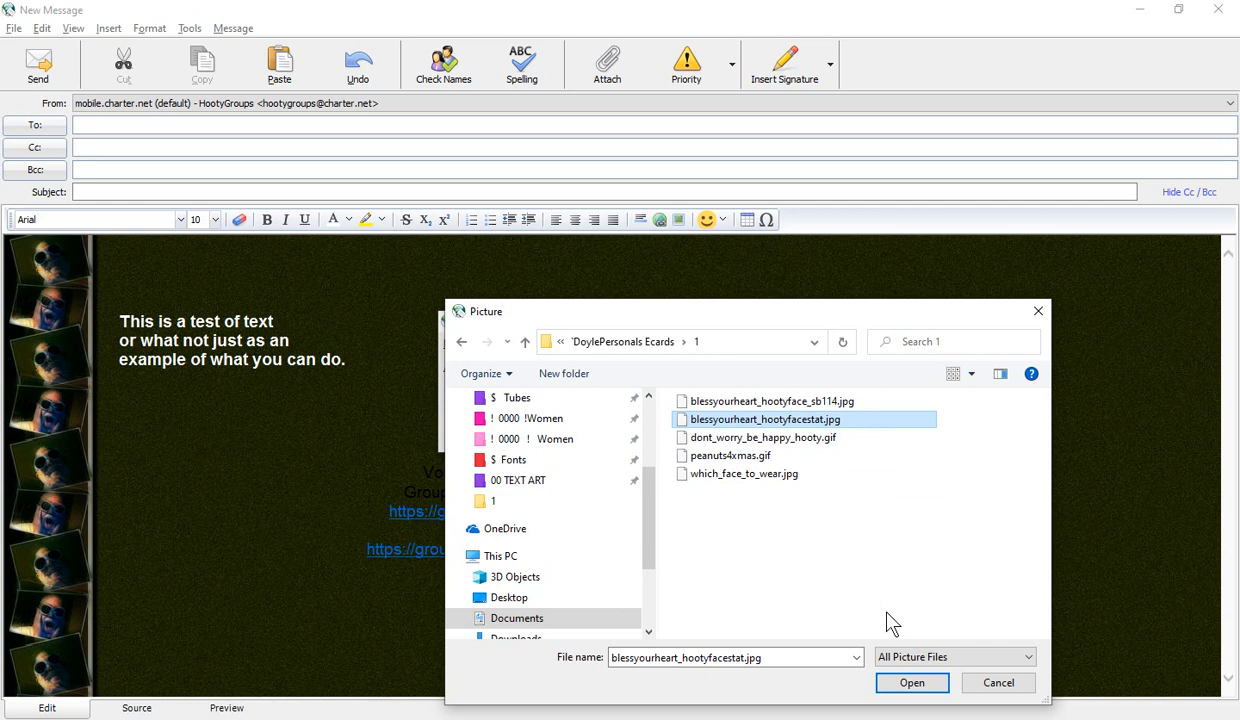
click(908, 686)
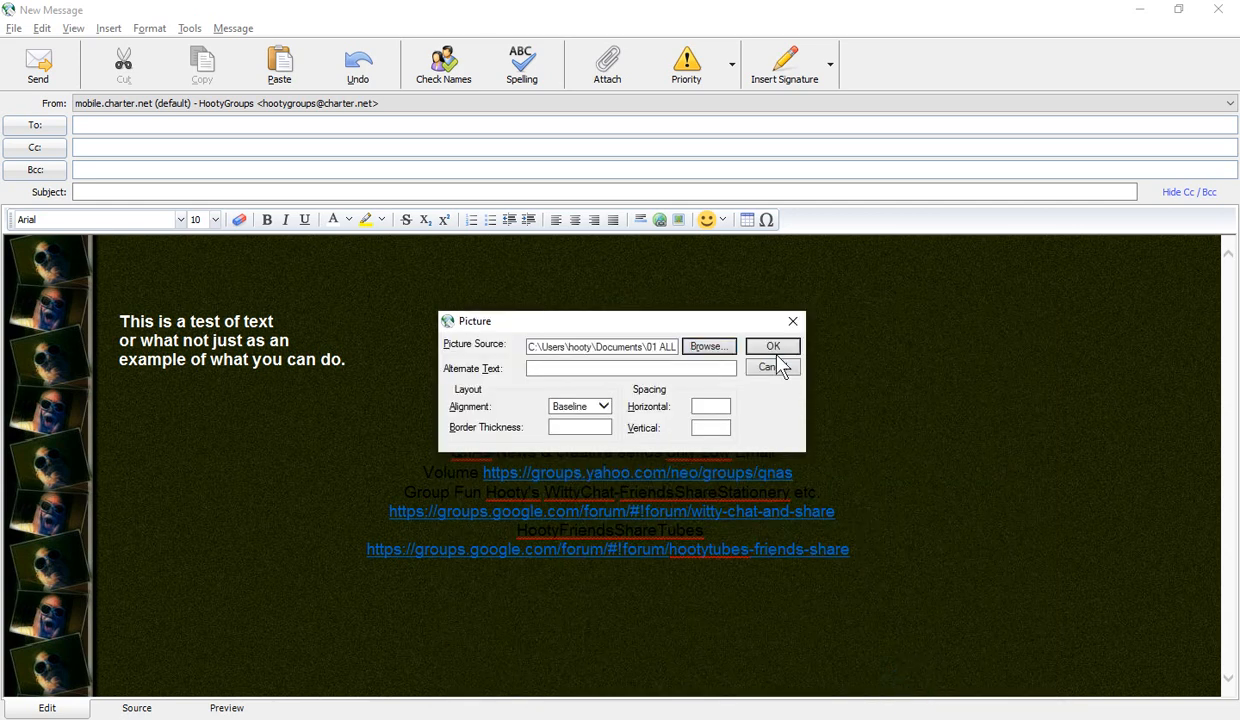
click(553, 427)
click(778, 350)
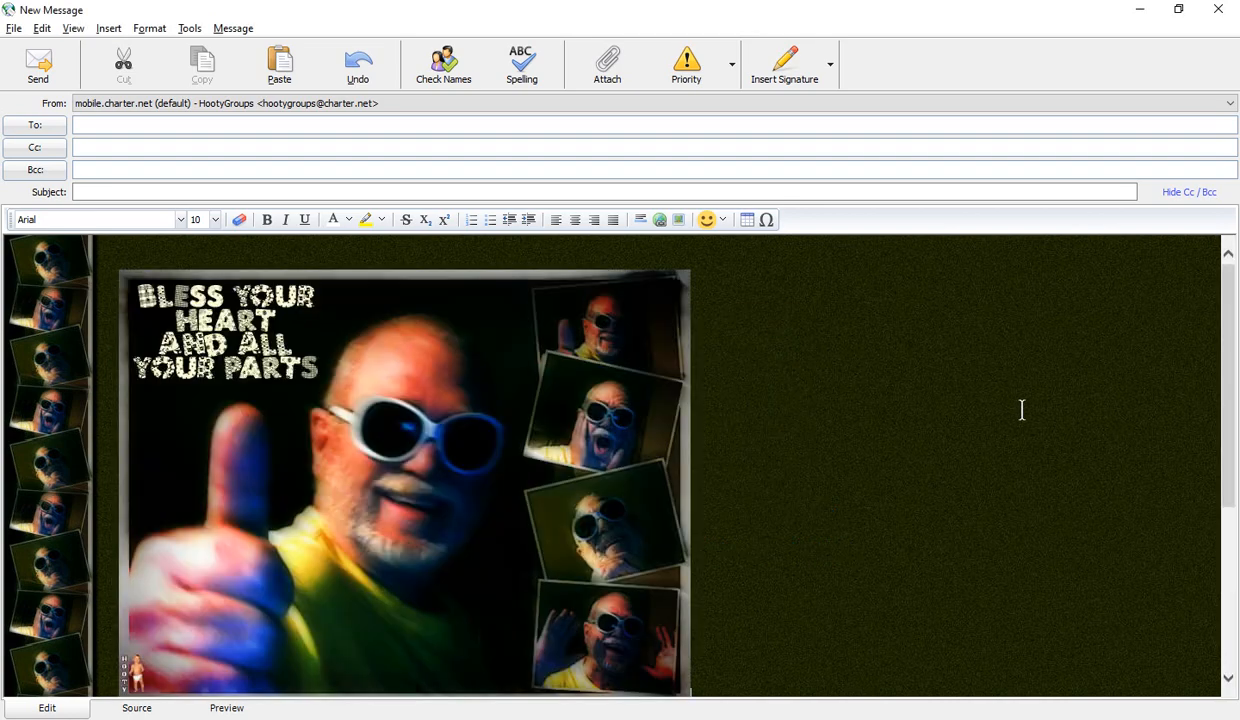
Center the inserted picture in the message and check the layout down to the signature
click(307, 370)
click(576, 221)
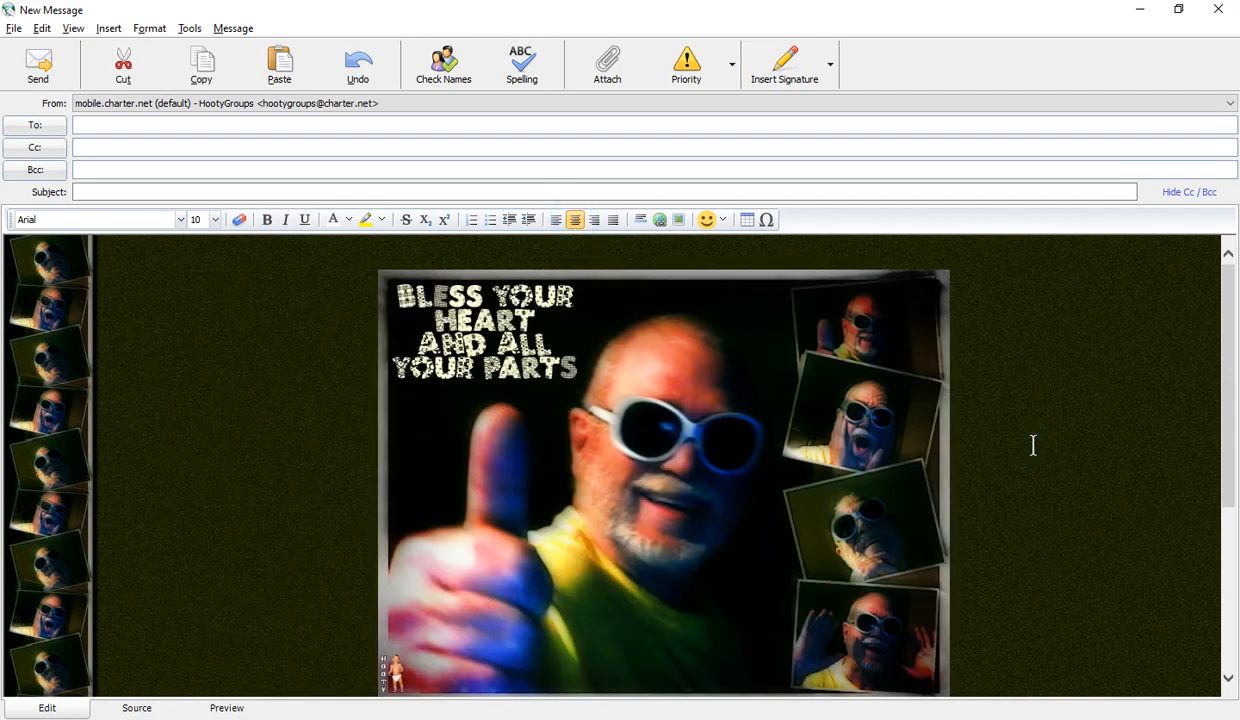
scroll(1033, 446, down, 5)
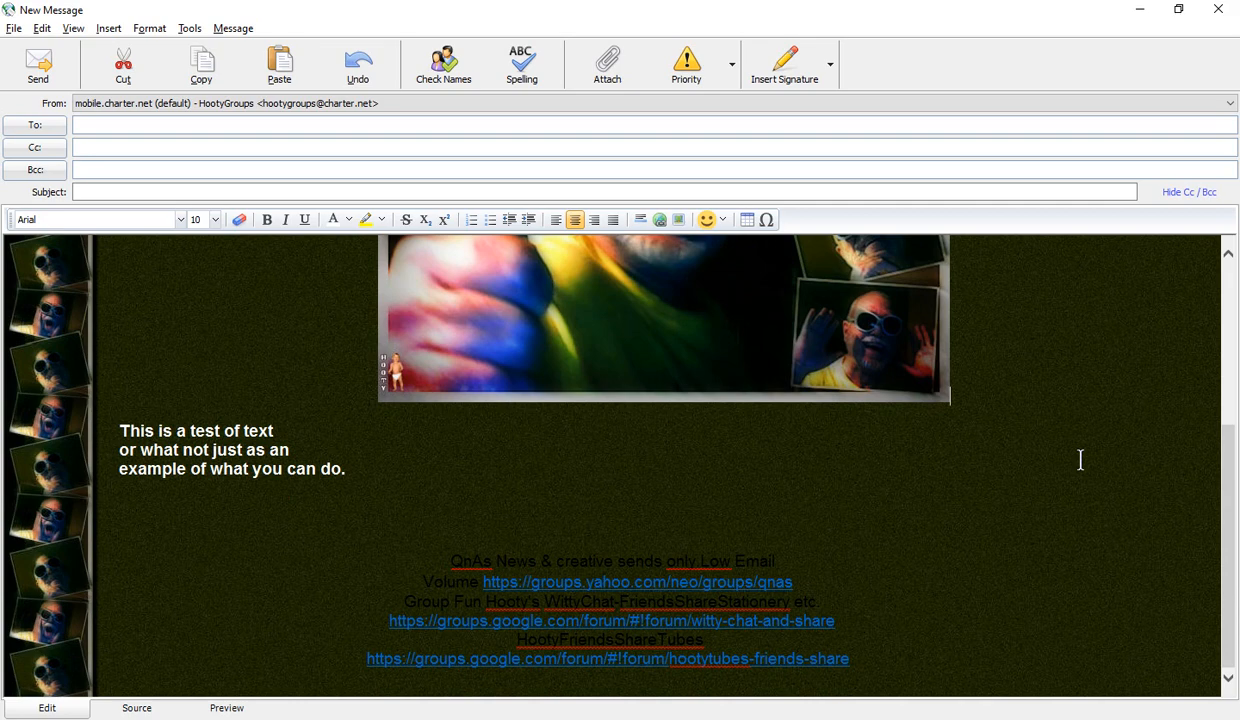
scroll(1080, 459, up, 5)
Change the text color of the HootyFriendsShareTubes signature line to white
scroll(1081, 460, down, 5)
click(715, 640)
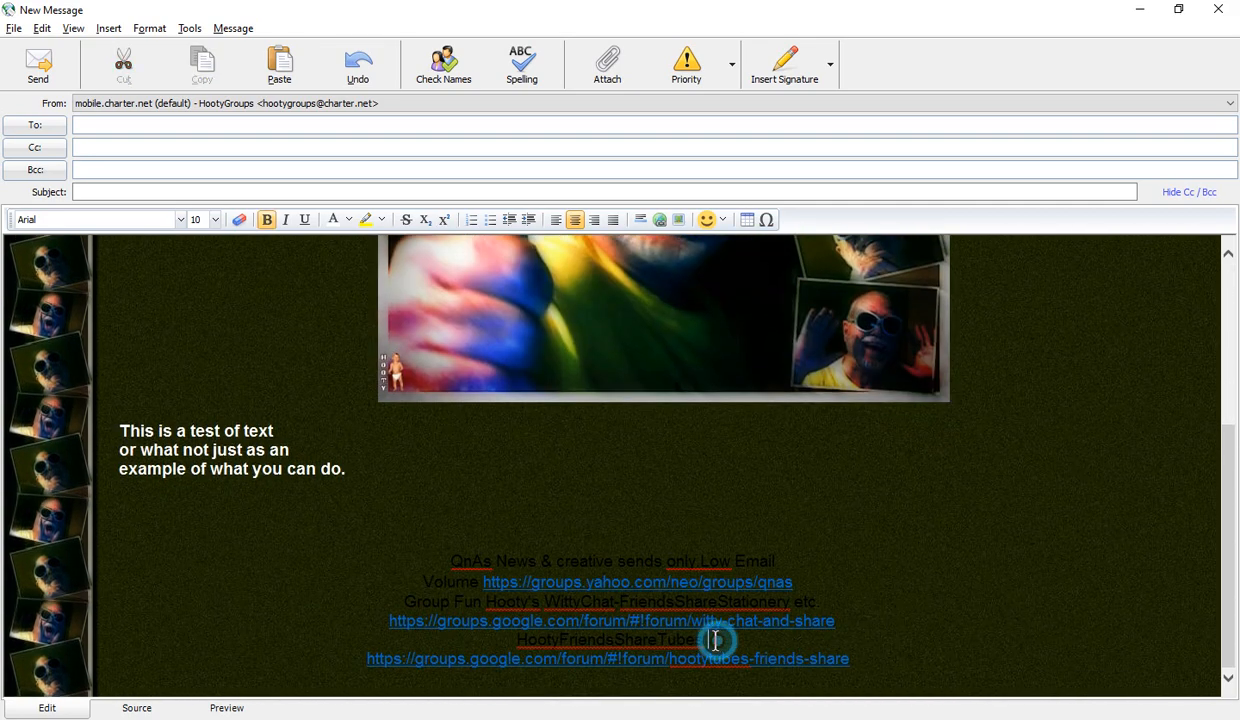
drag(715, 640, 505, 638)
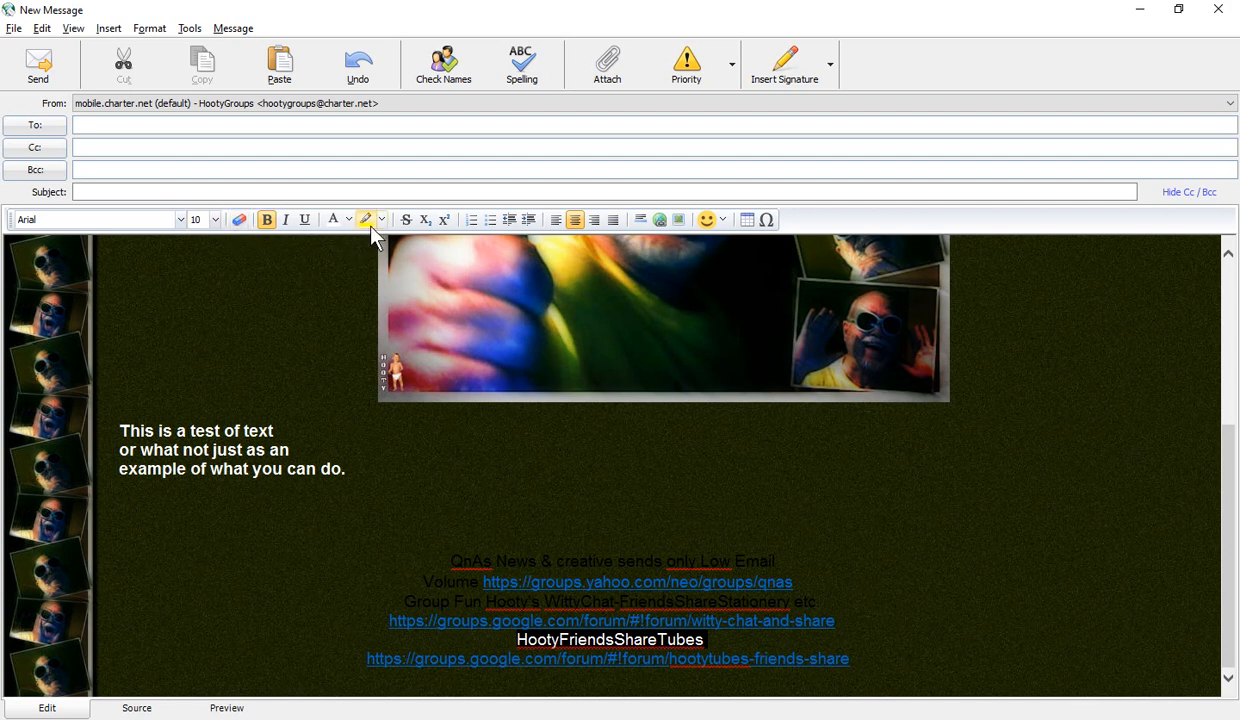
click(331, 220)
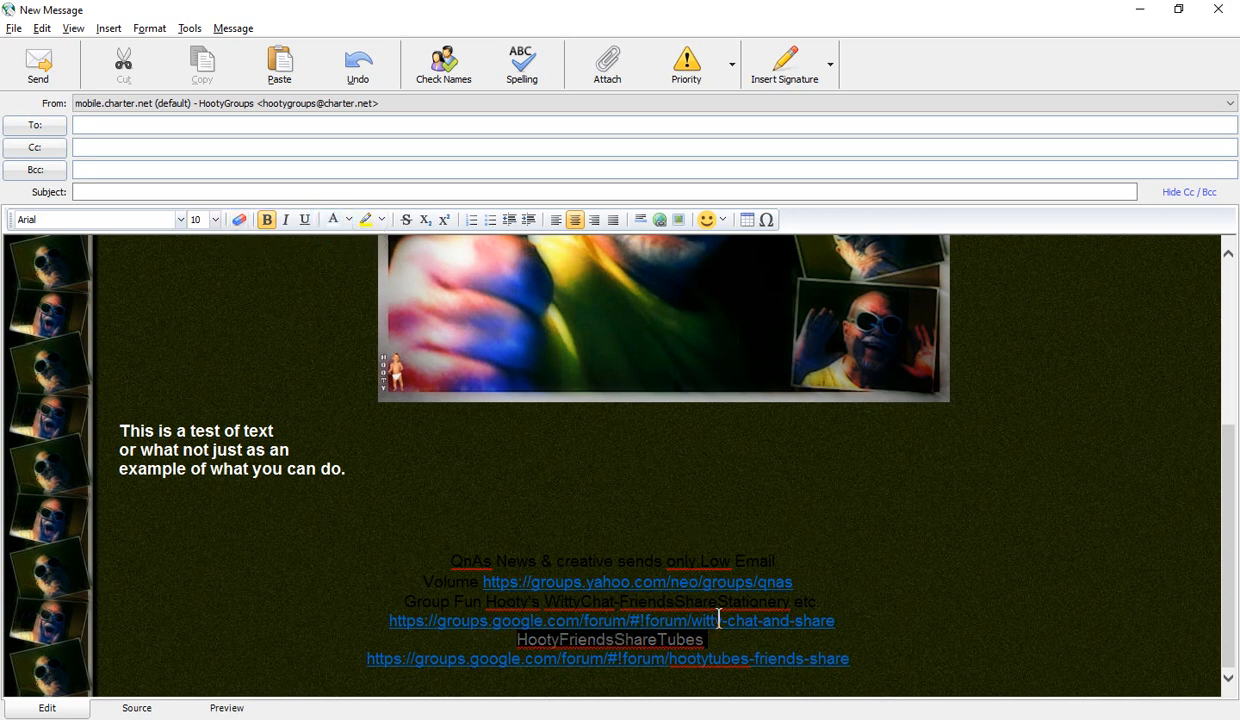
click(718, 618)
Apply a yellow highlight to the Group Fun line of the signature
drag(819, 601, 383, 588)
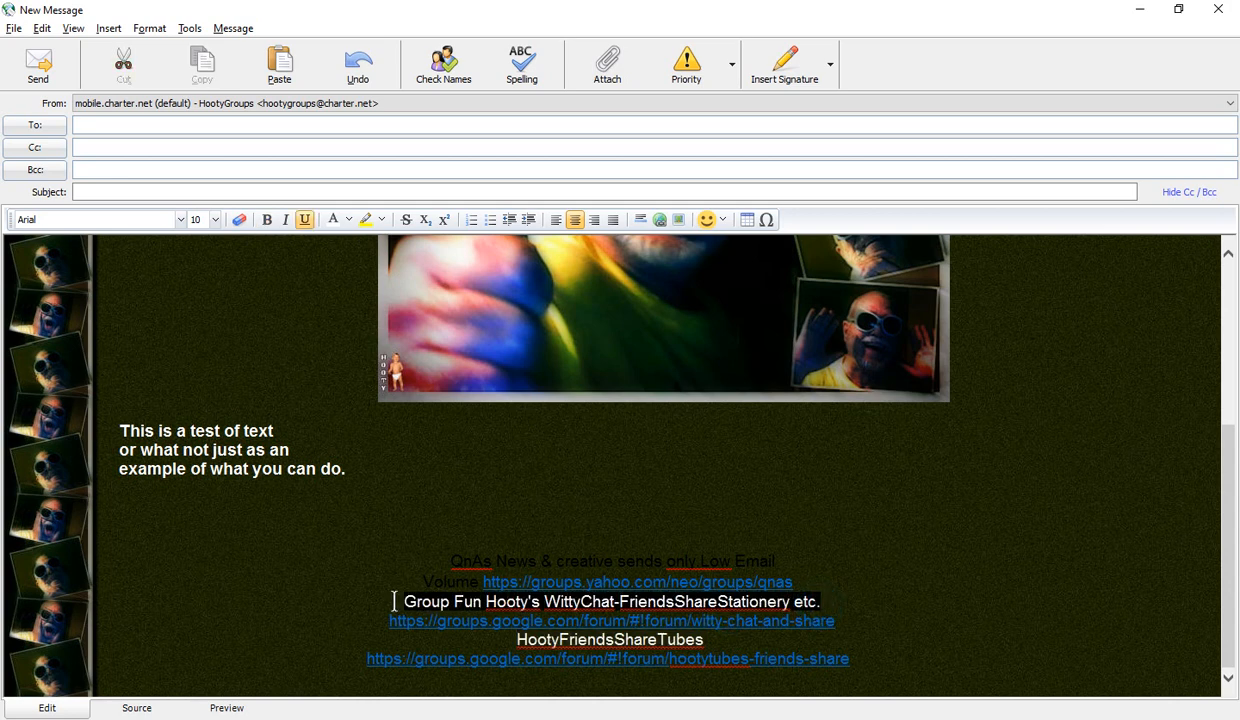
click(366, 224)
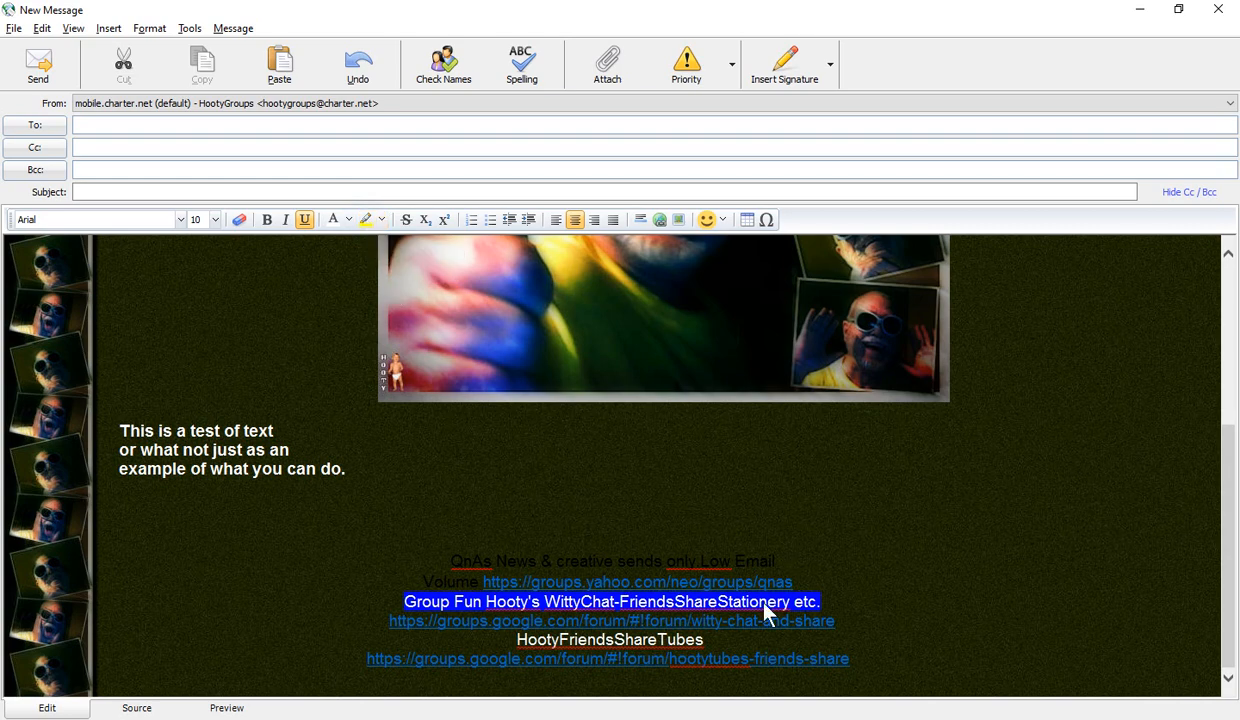
click(793, 561)
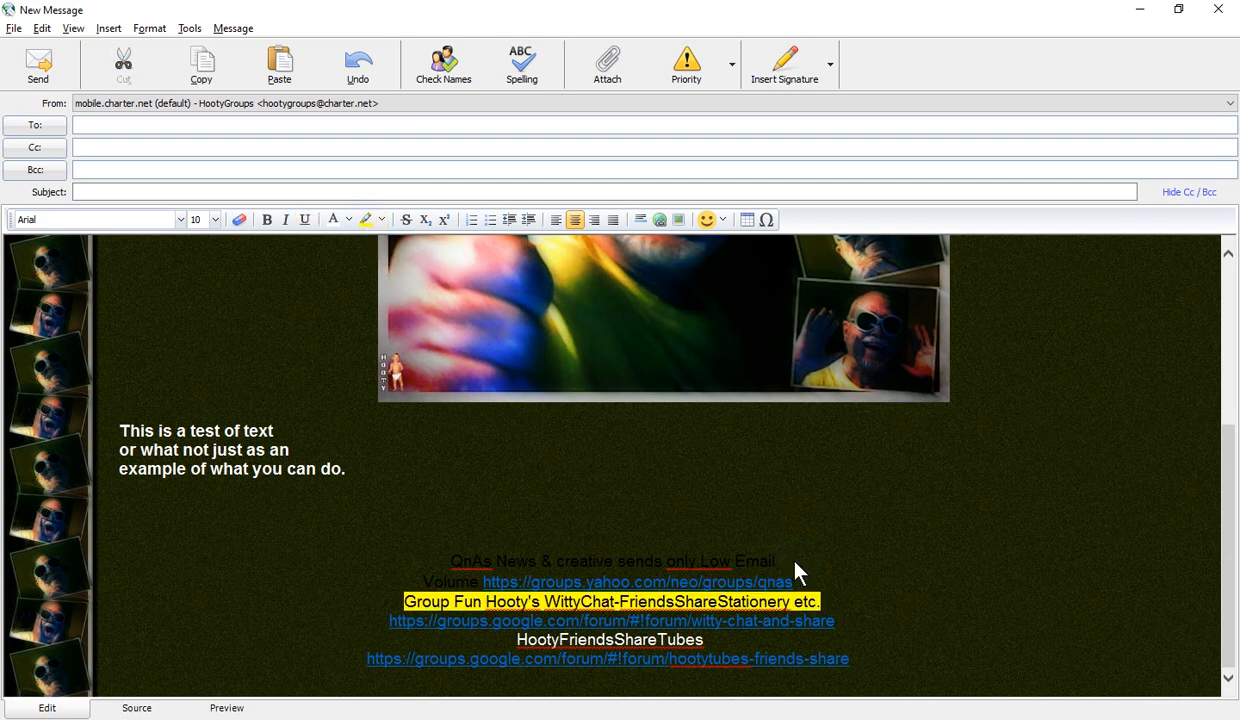
Change the text color of the signature's "QnAs News & creative sends only.Low Email" line to white
key(Delete)
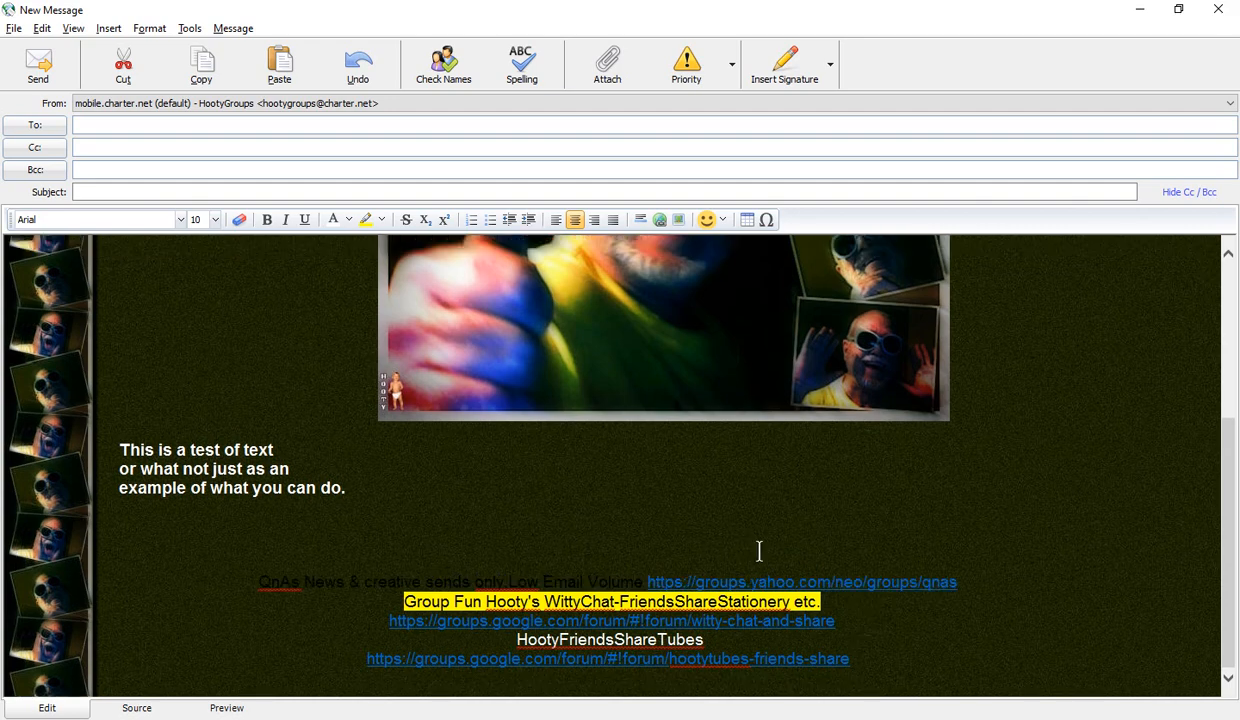
key(ctrl+z)
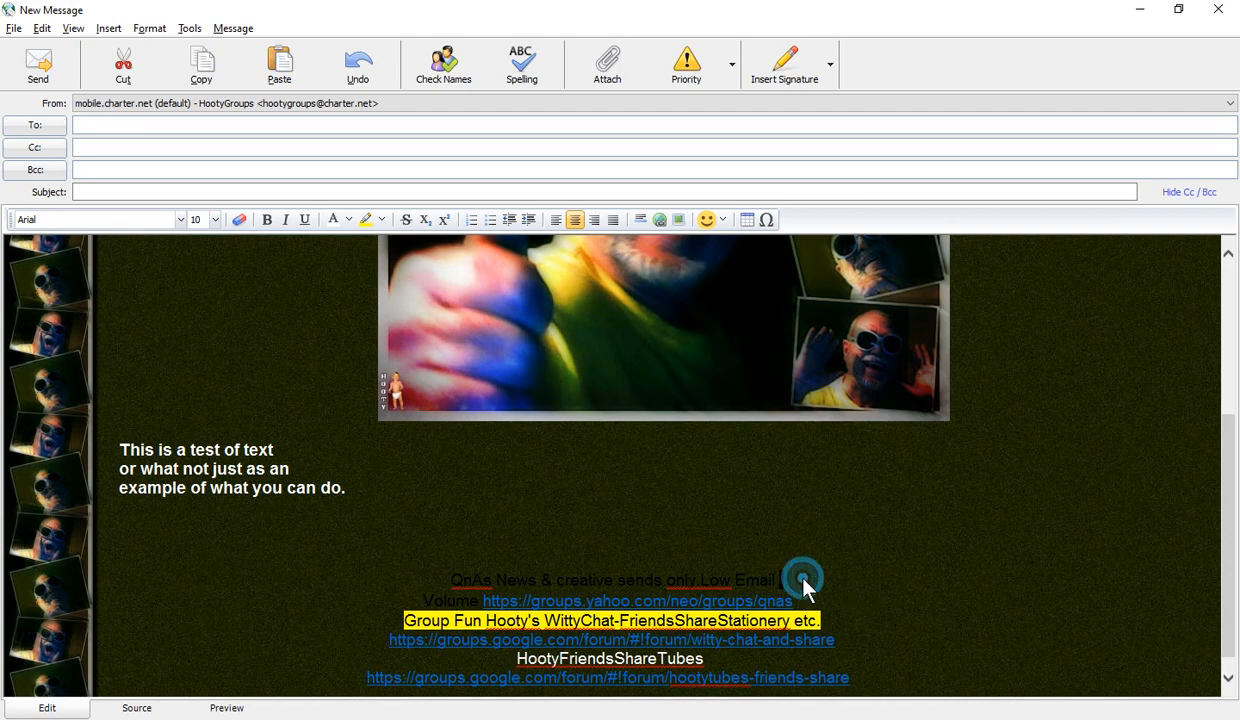
drag(803, 579, 443, 580)
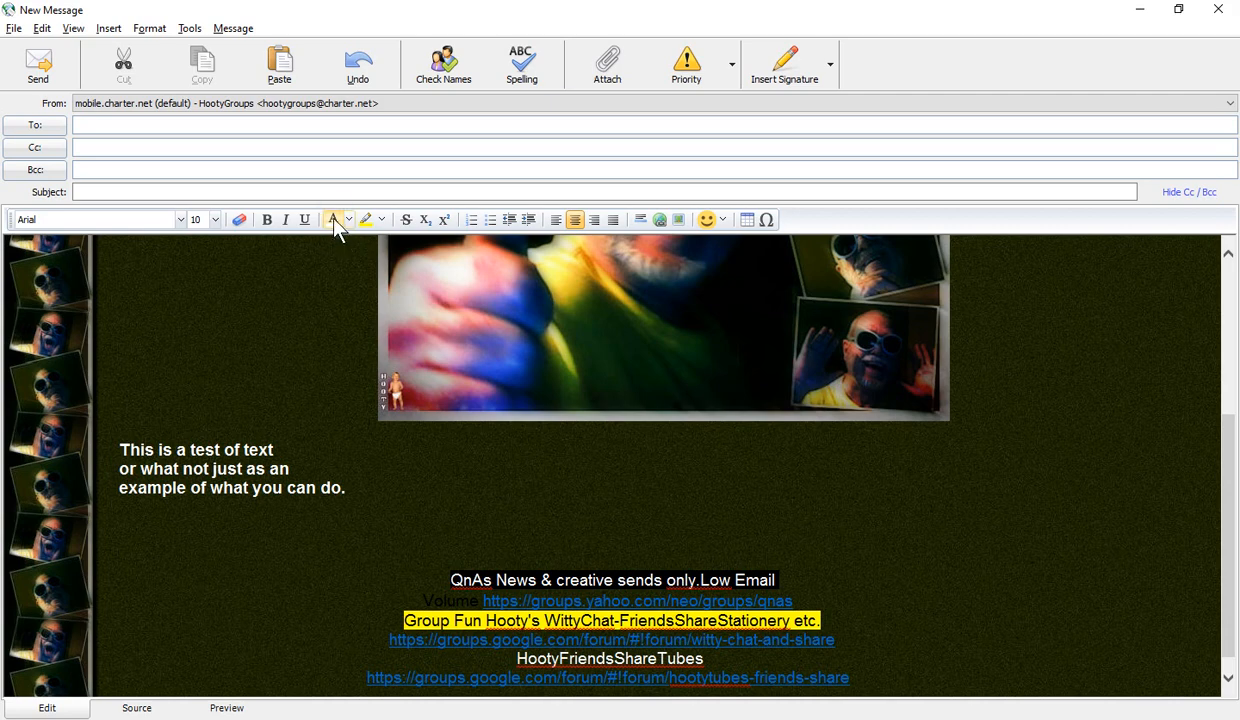
click(1019, 531)
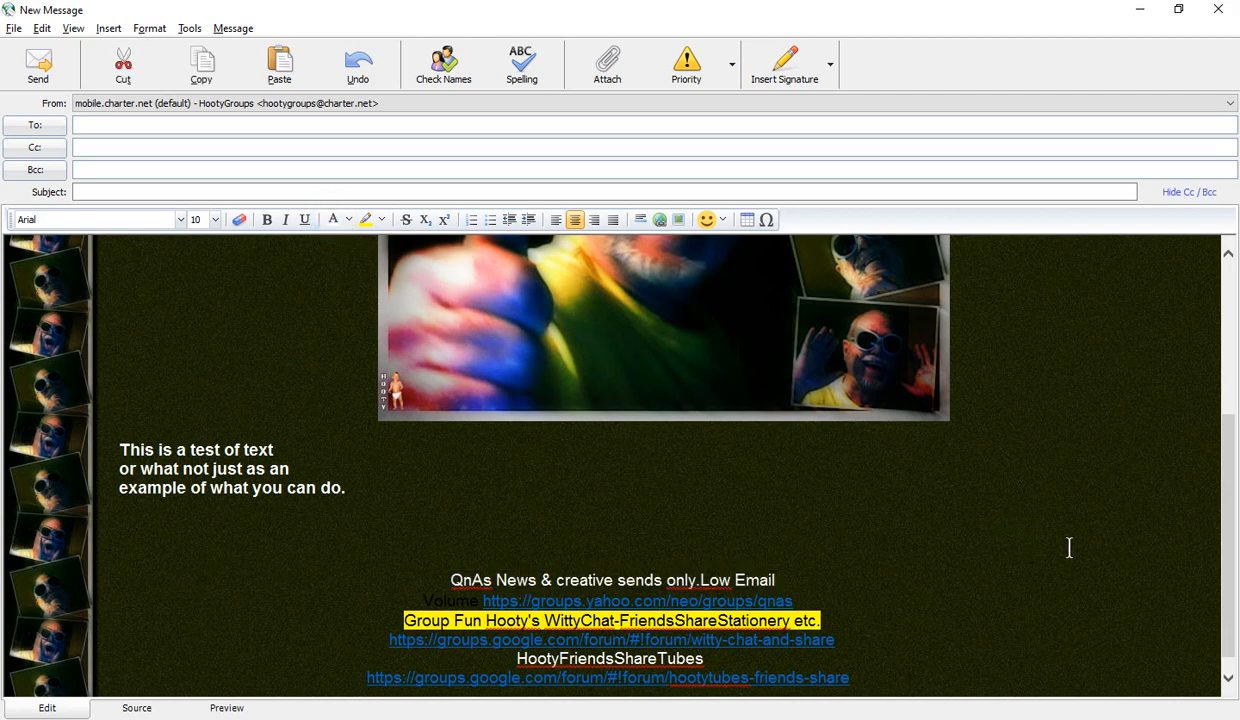
Examine the message layout from the inserted picture down to the signature, and check its Rich Text (HTML) format setting
scroll(1069, 547, down, 1)
scroll(1069, 547, up, 4)
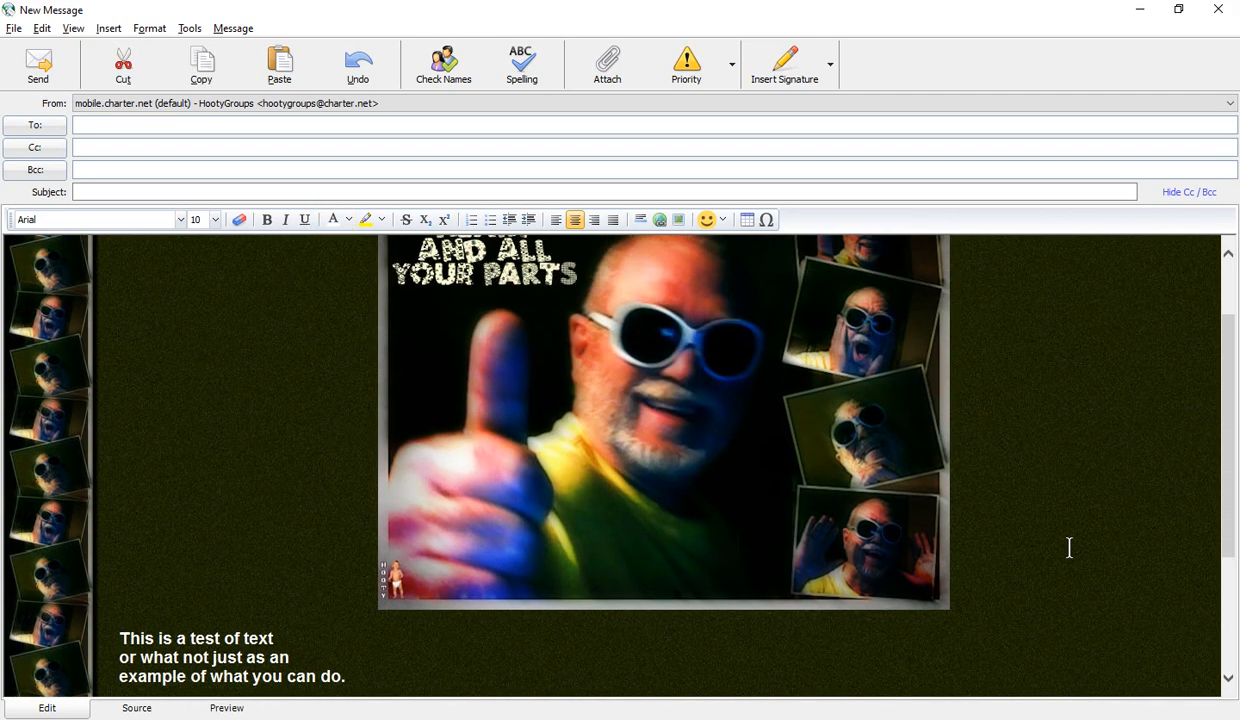
scroll(1069, 547, up, 2)
scroll(190, 468, down, 6)
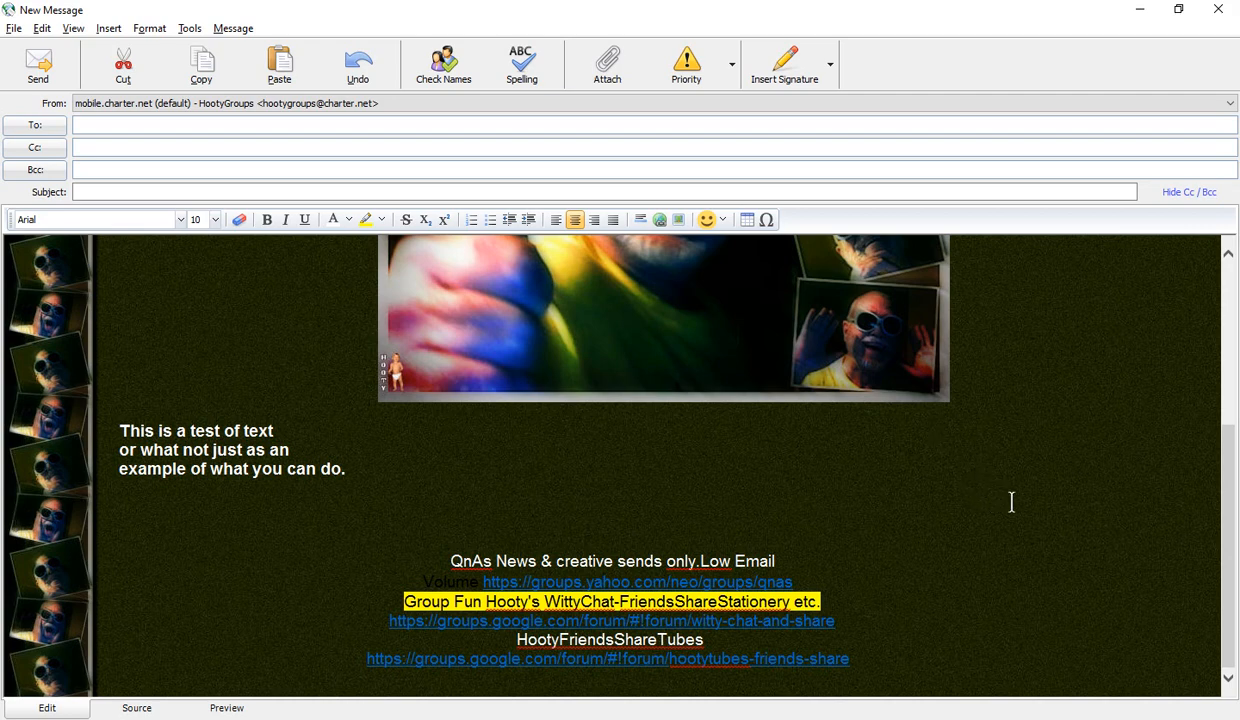
scroll(1011, 502, up, 5)
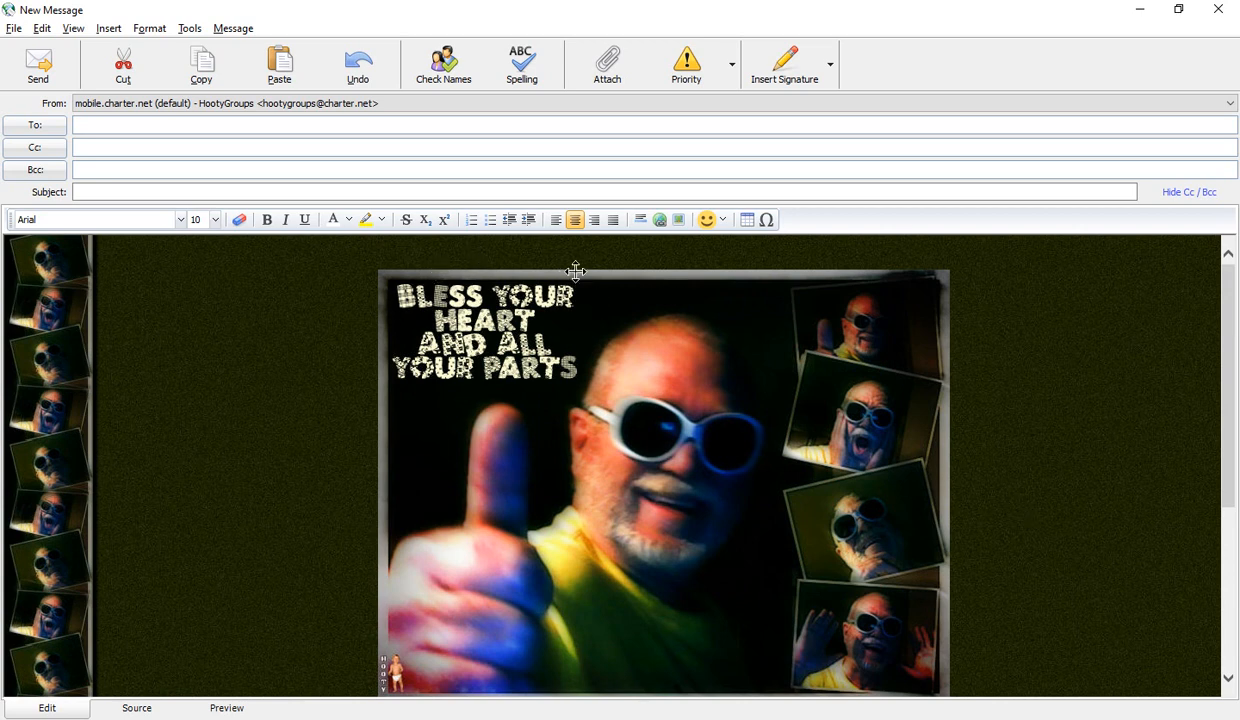
click(1019, 459)
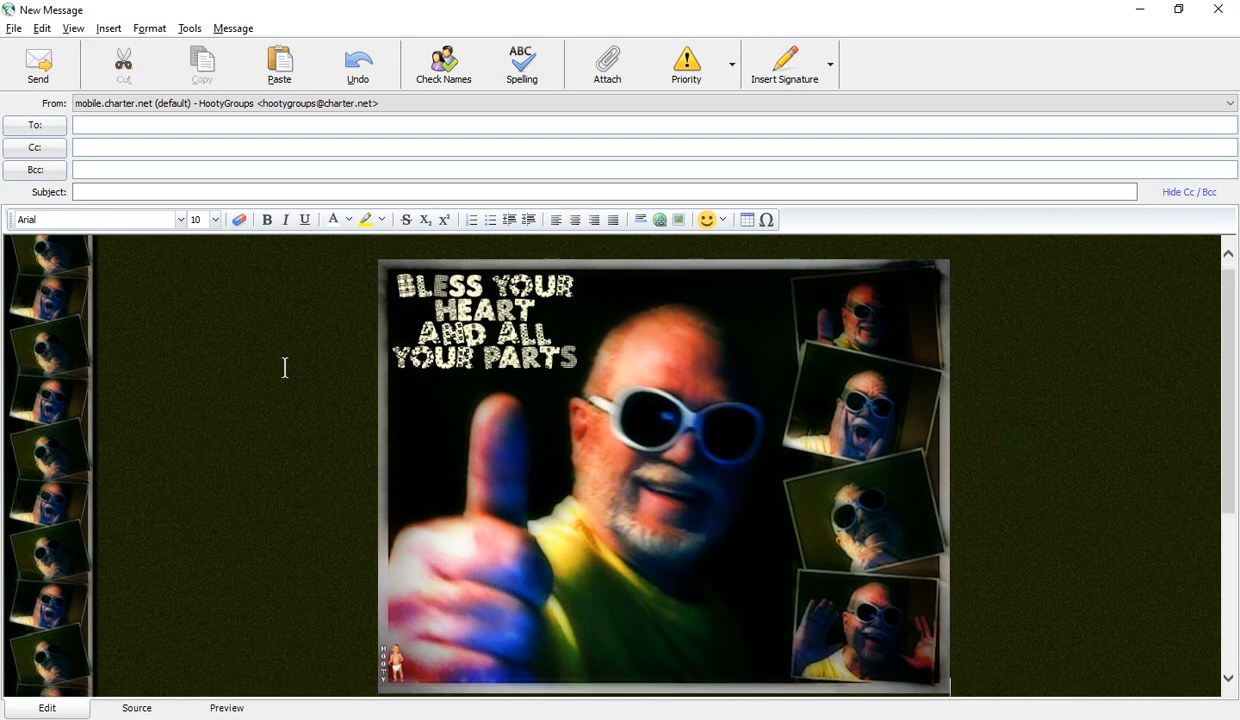
scroll(285, 368, down, 5)
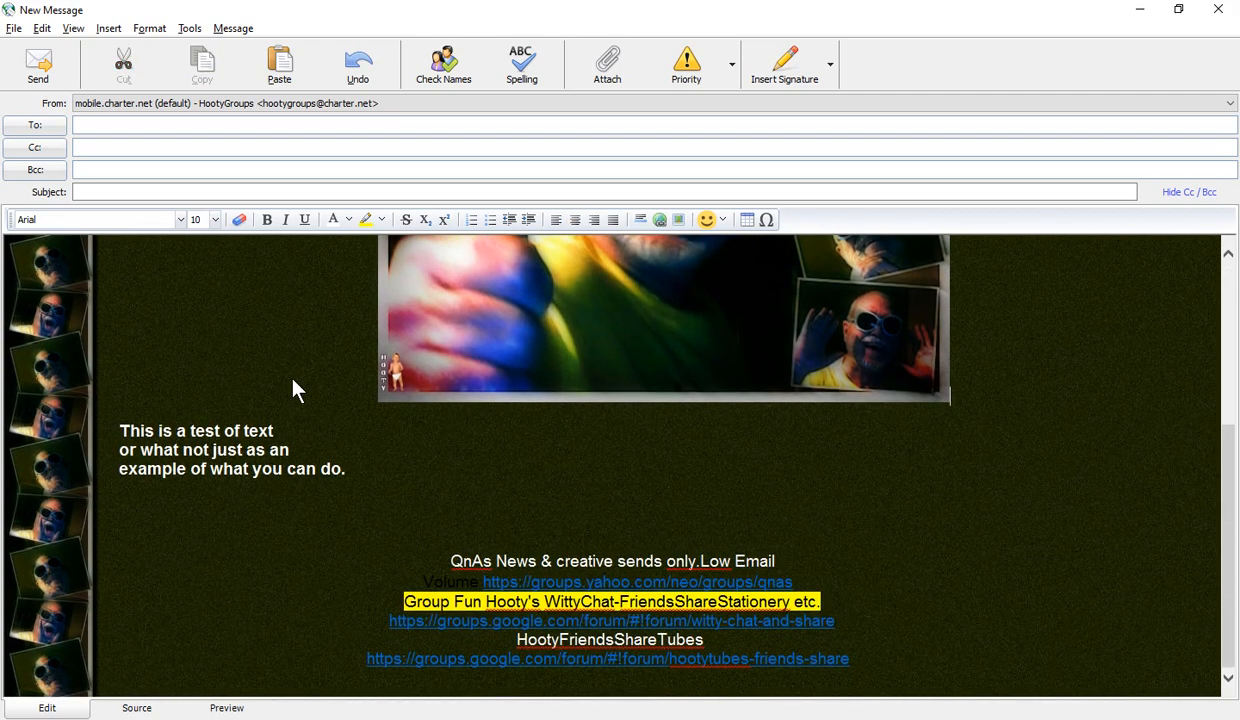
scroll(290, 375, up, 2)
scroll(292, 378, up, 2)
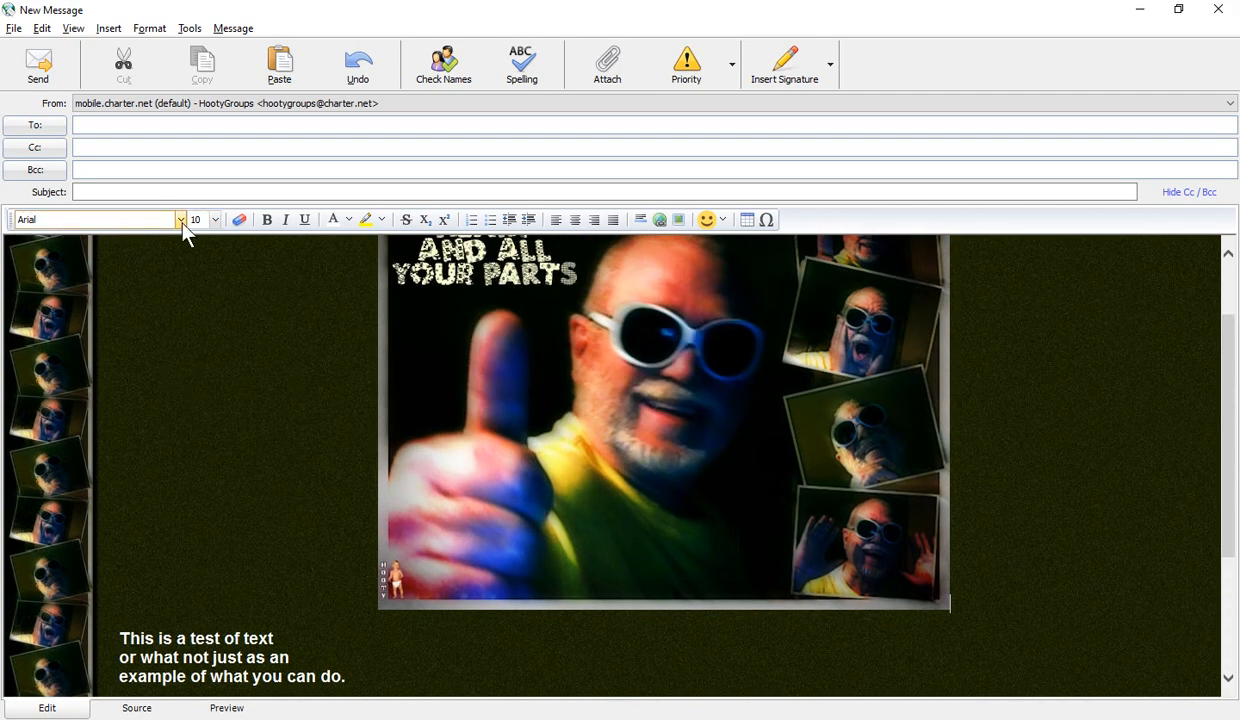
click(147, 29)
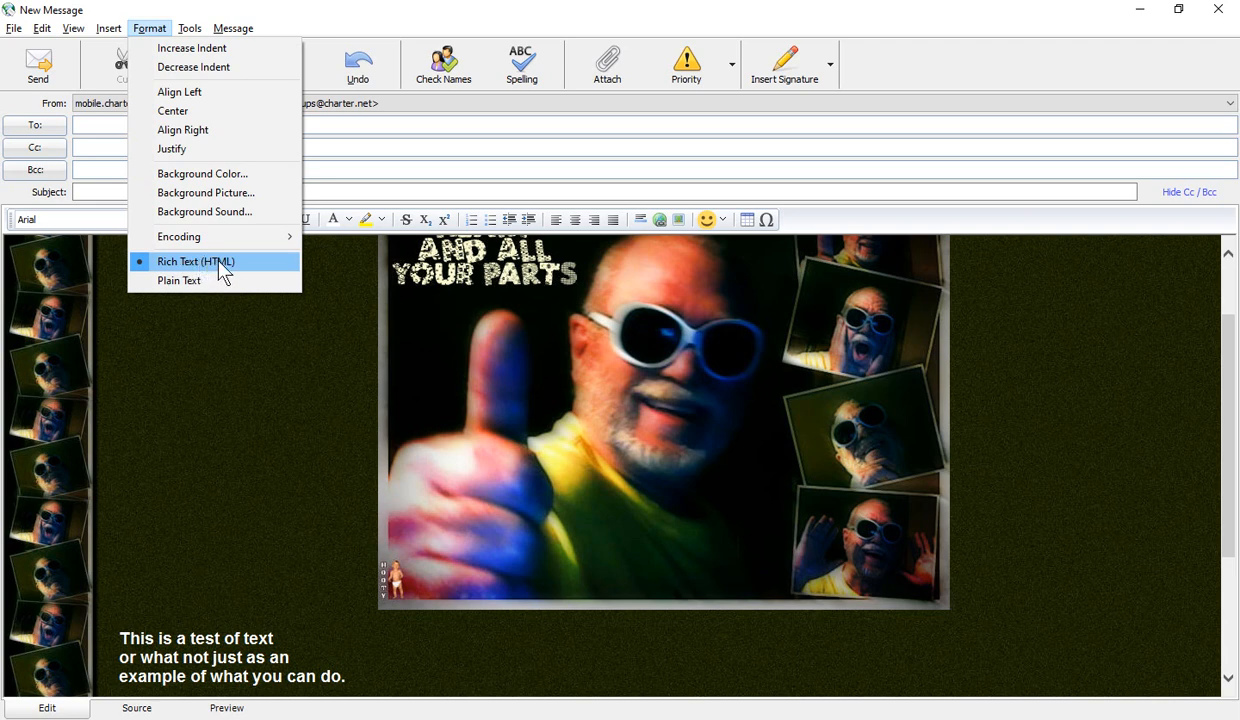
click(268, 357)
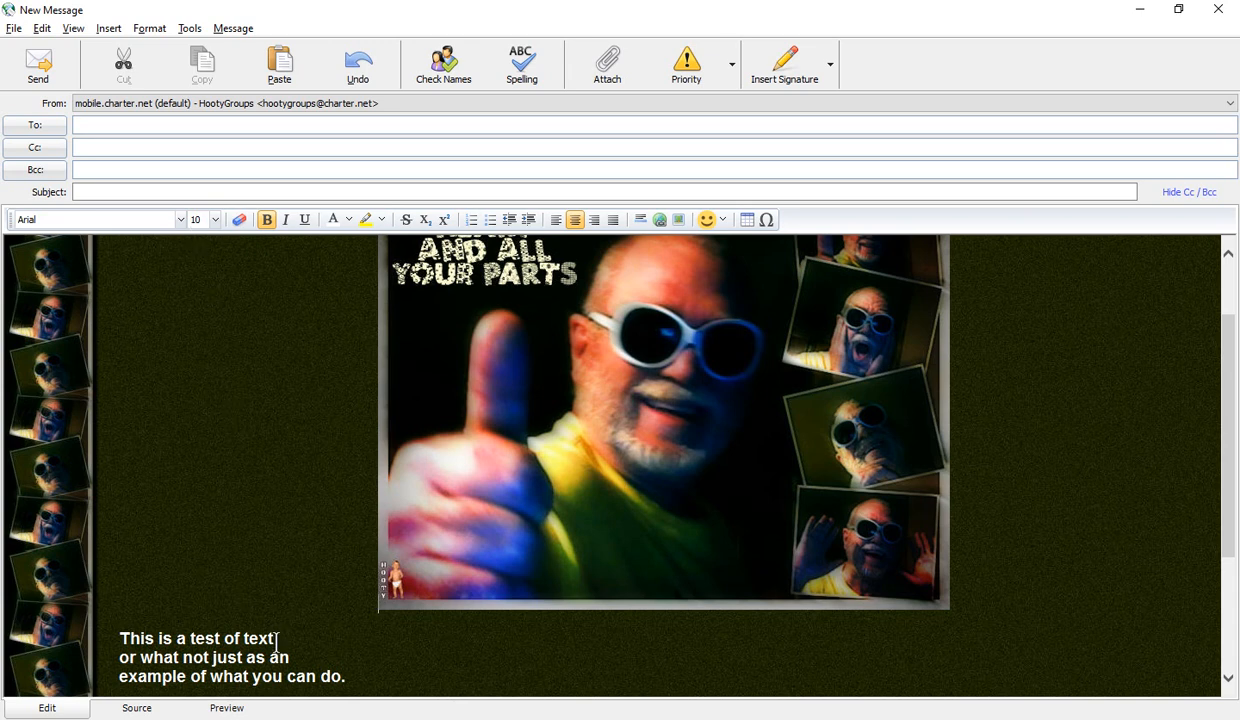
Format the line "This is a test of text" below the picture in size 18 with the Adenium font
drag(276, 641, 104, 606)
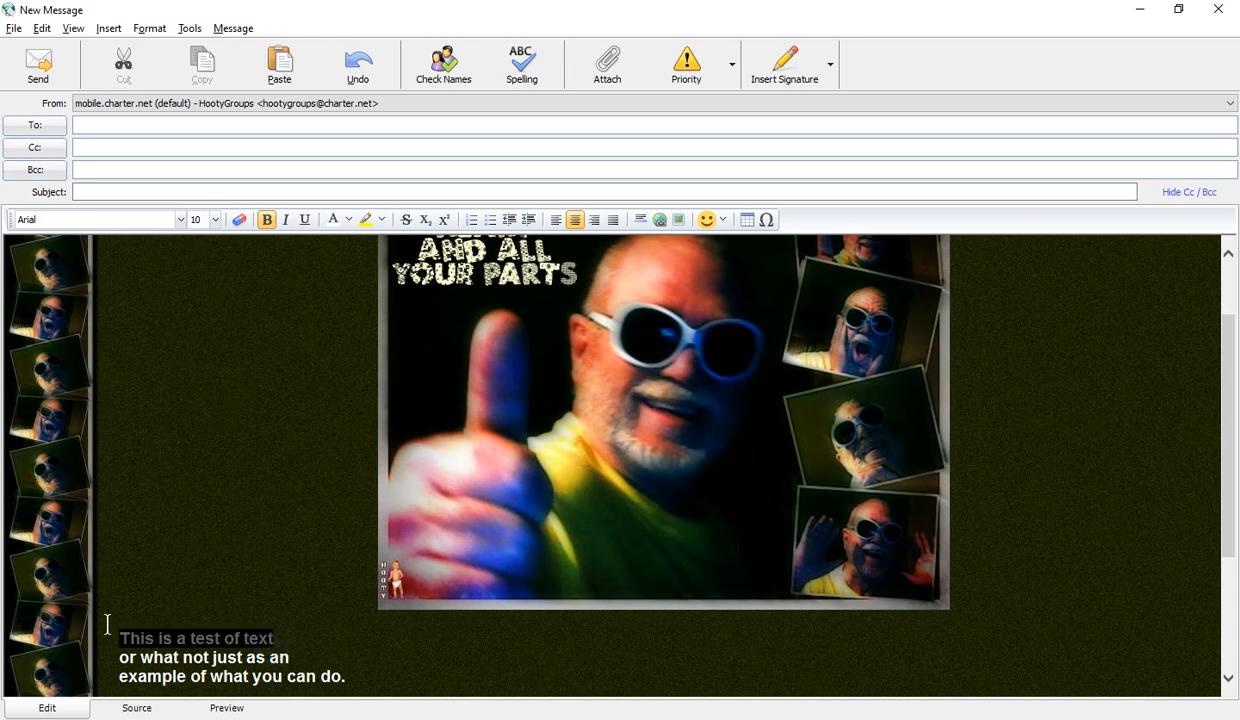
click(214, 219)
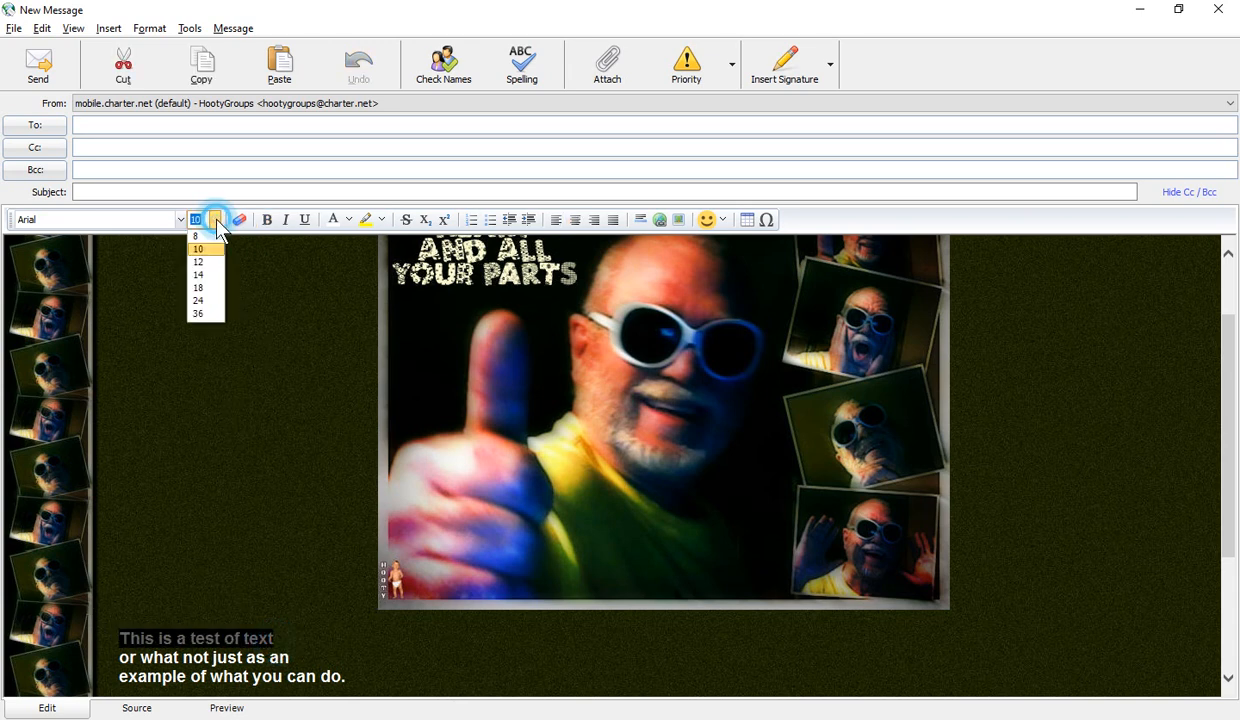
click(205, 288)
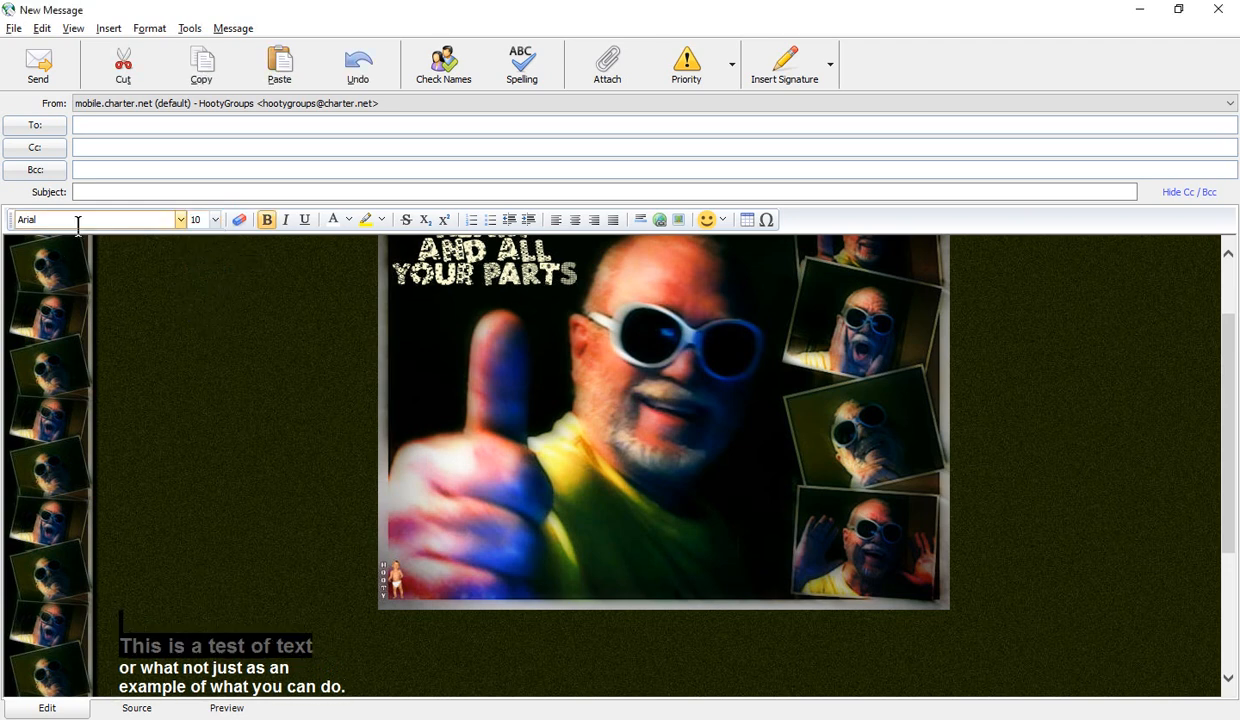
click(181, 220)
click(181, 220)
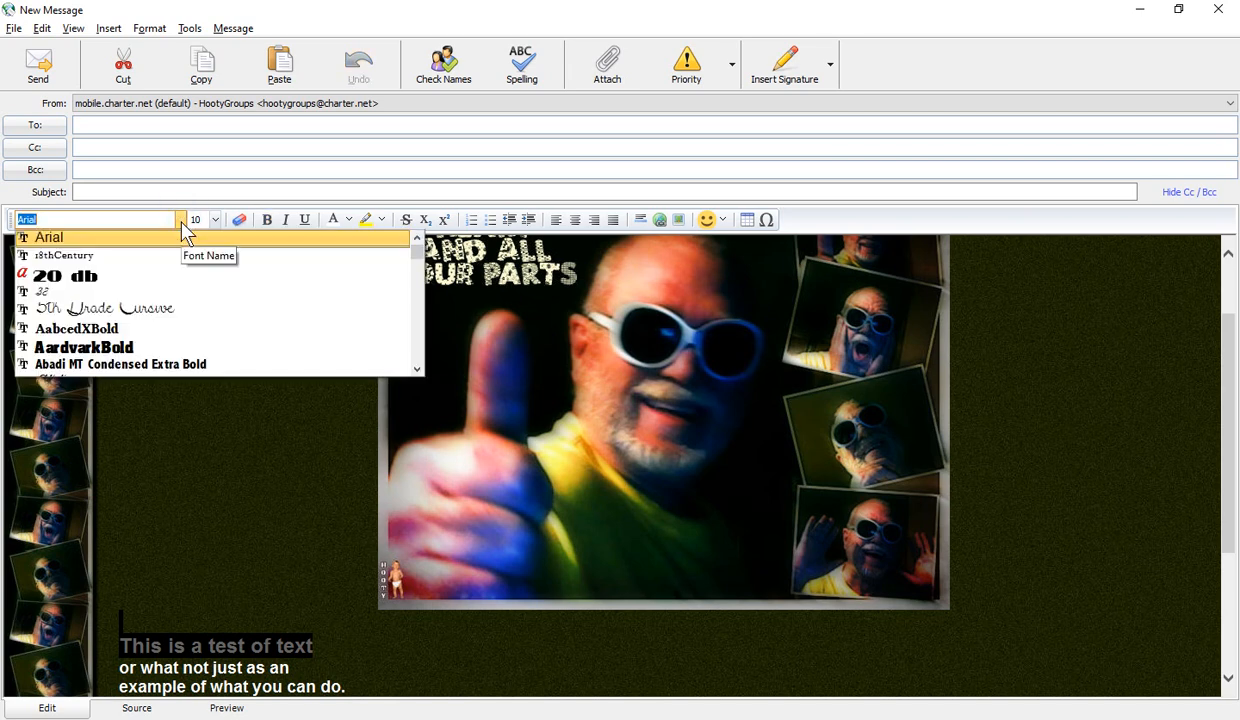
scroll(168, 320, down, 3)
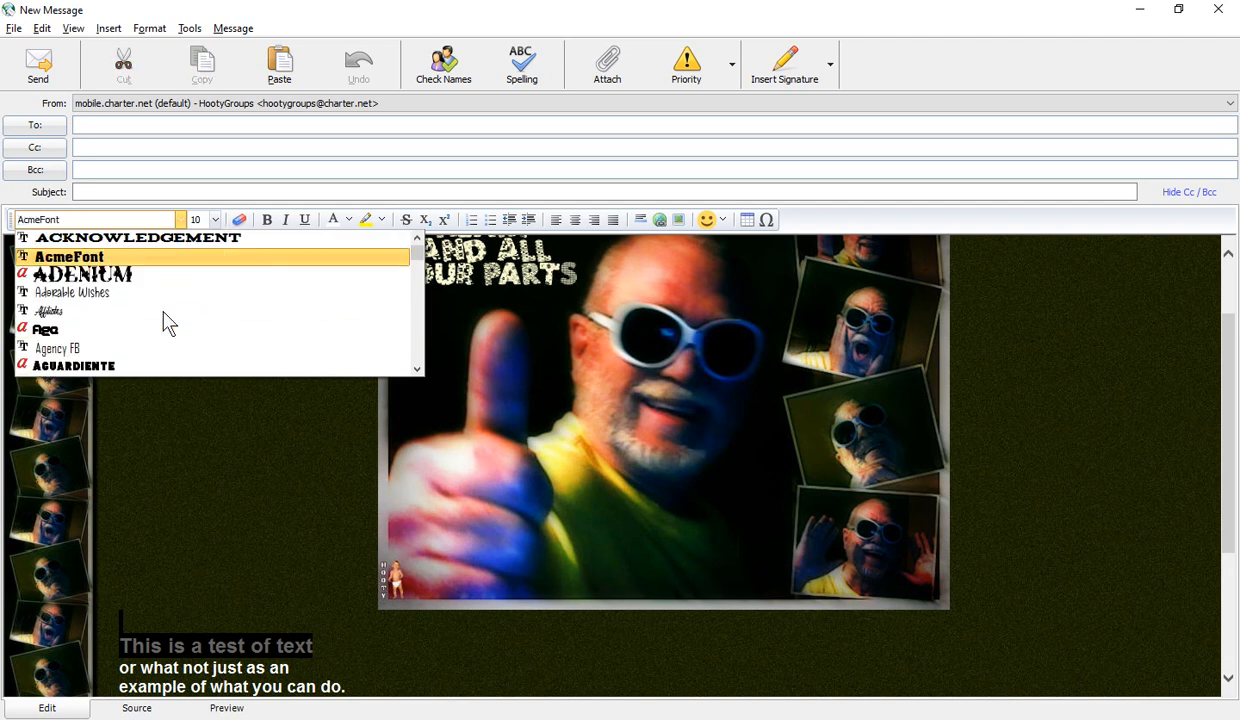
click(163, 272)
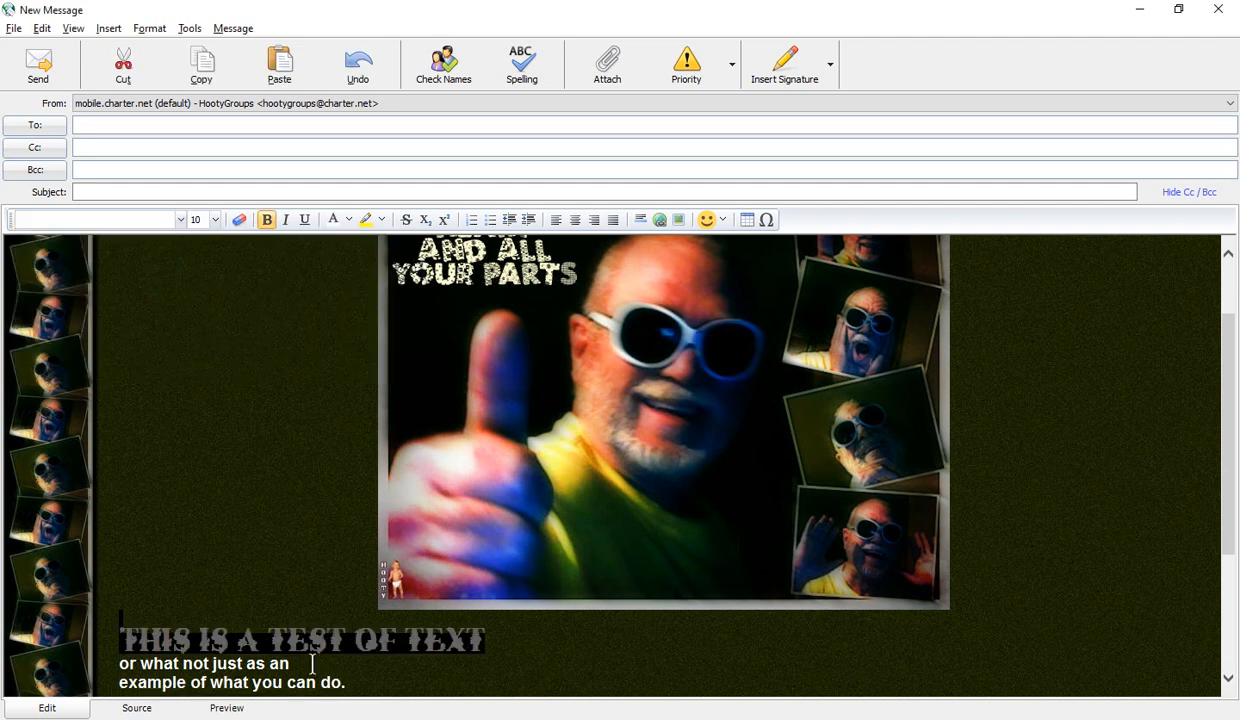
click(500, 638)
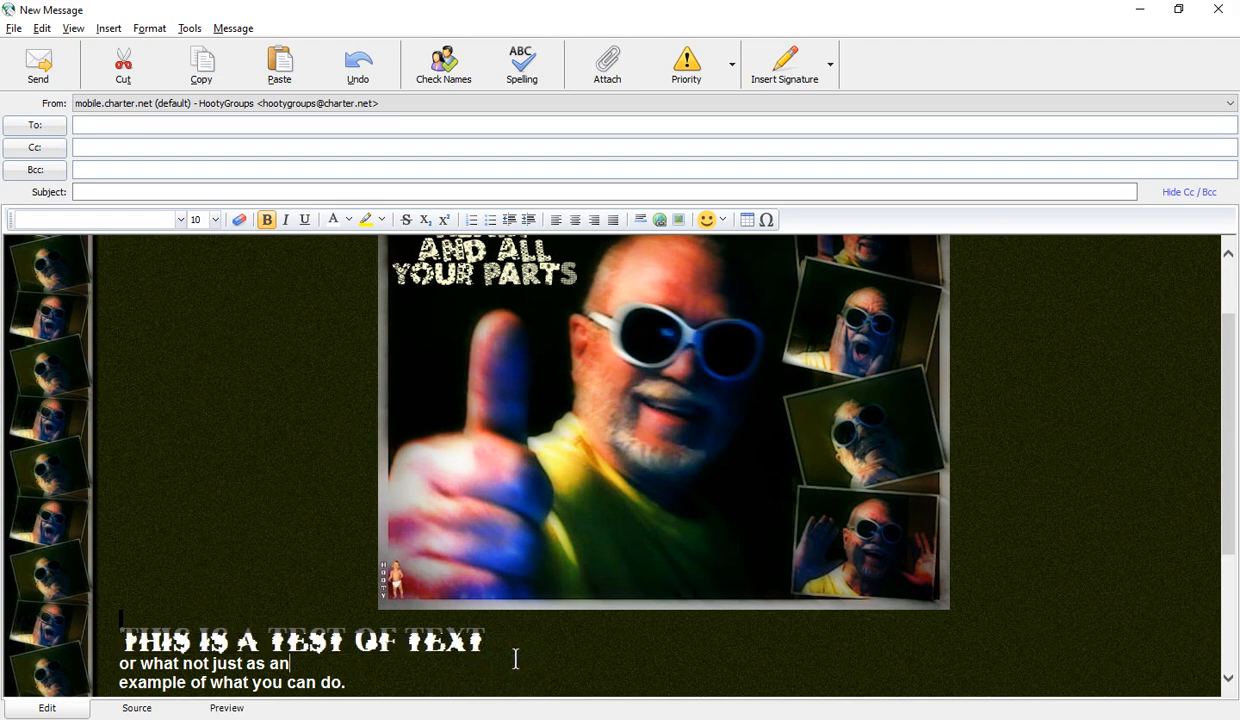
Review the message with its restyled first text line, from the picture to the signature
click(233, 475)
scroll(233, 475, down, 2)
scroll(233, 475, up, 3)
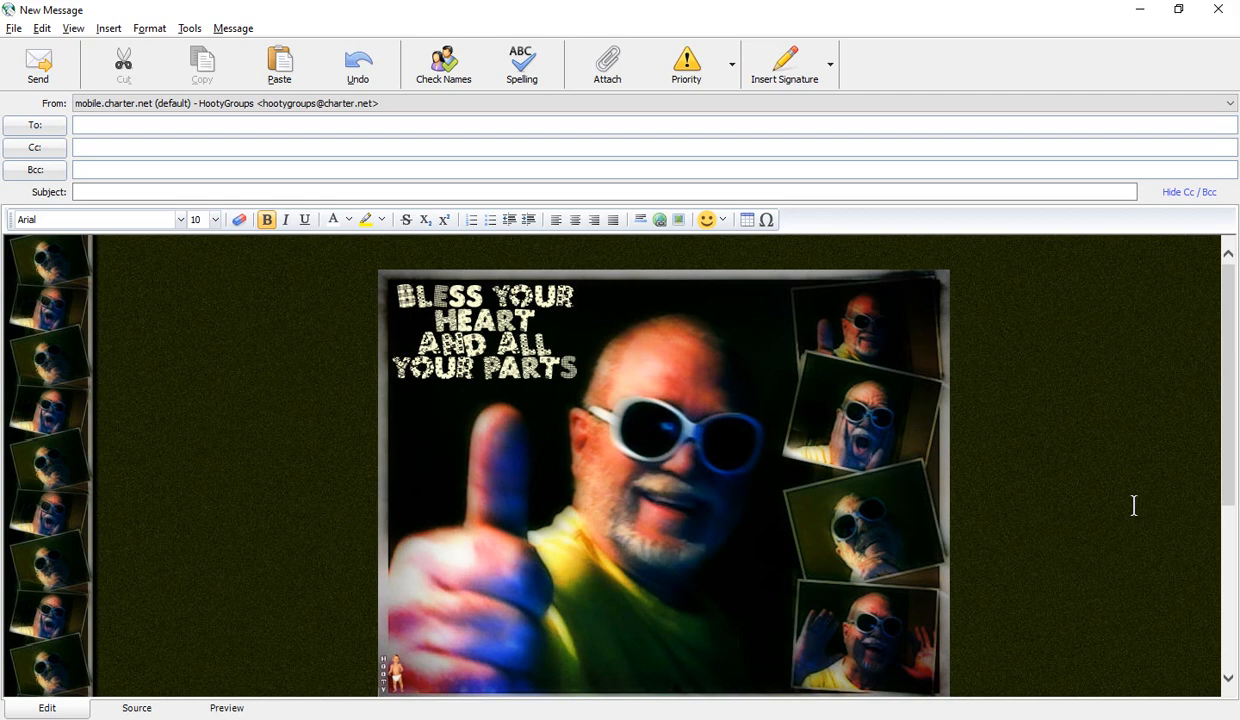
scroll(296, 382, down, 2)
click(296, 381)
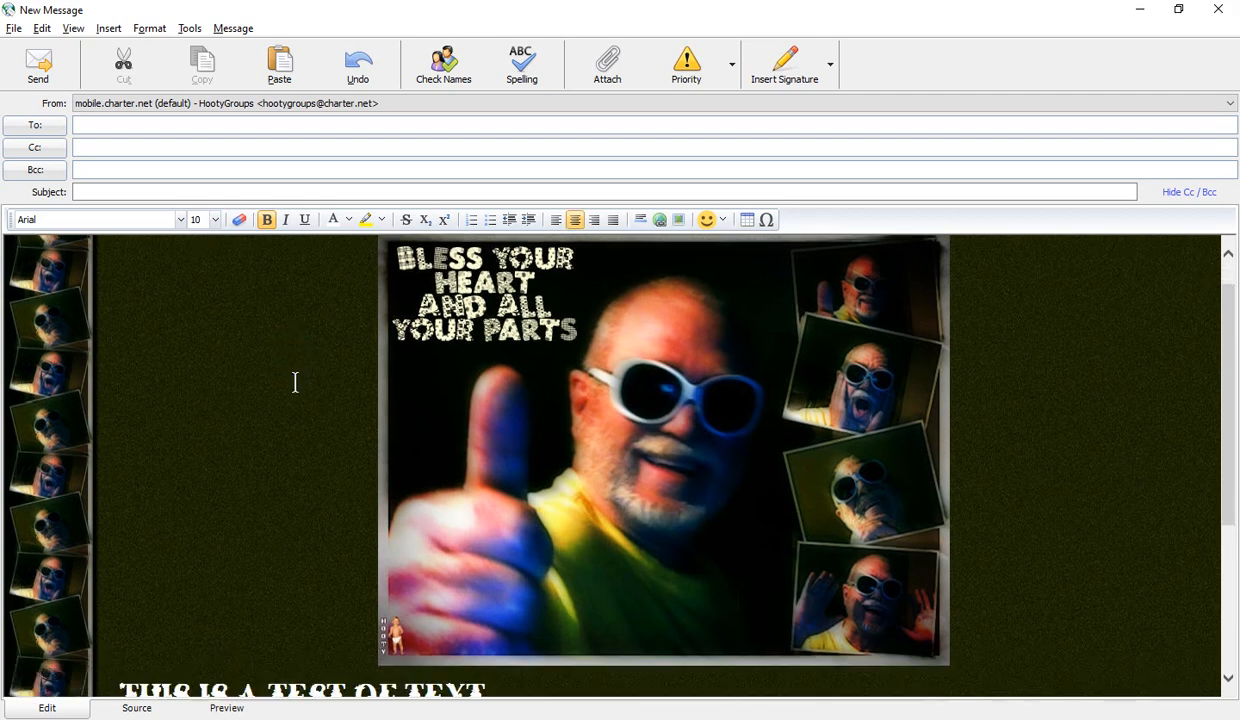
scroll(295, 382, down, 4)
scroll(295, 382, up, 3)
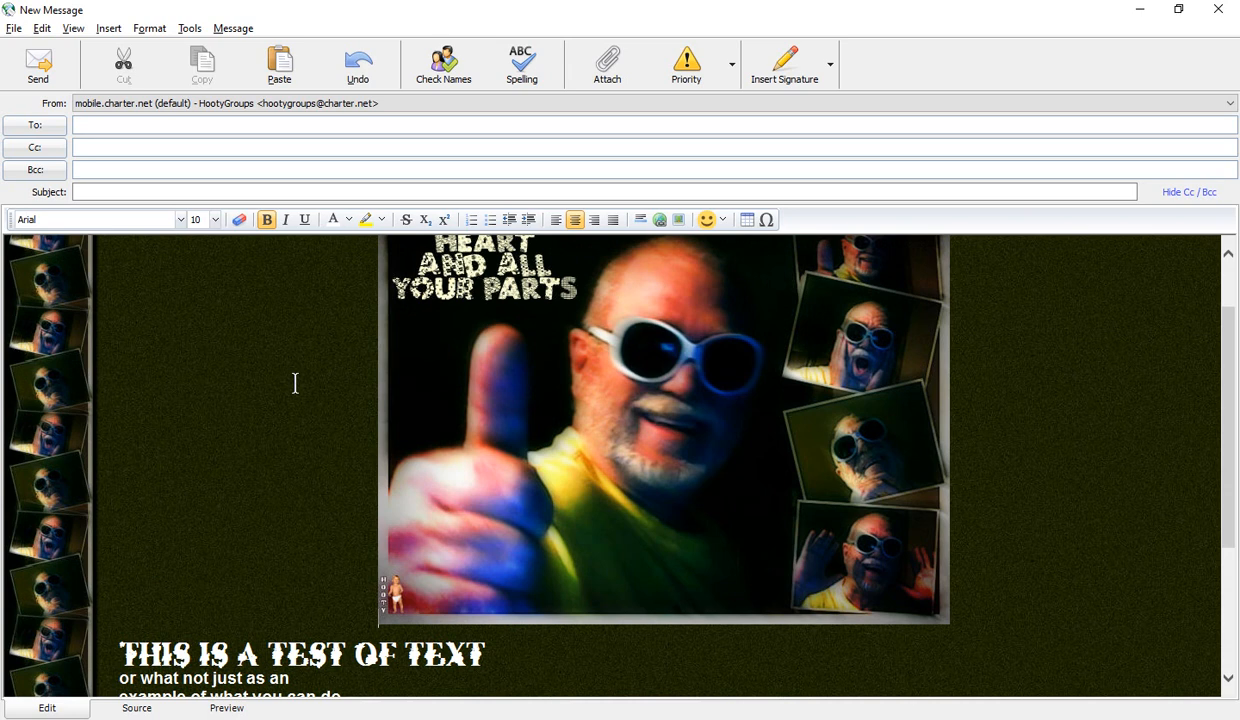